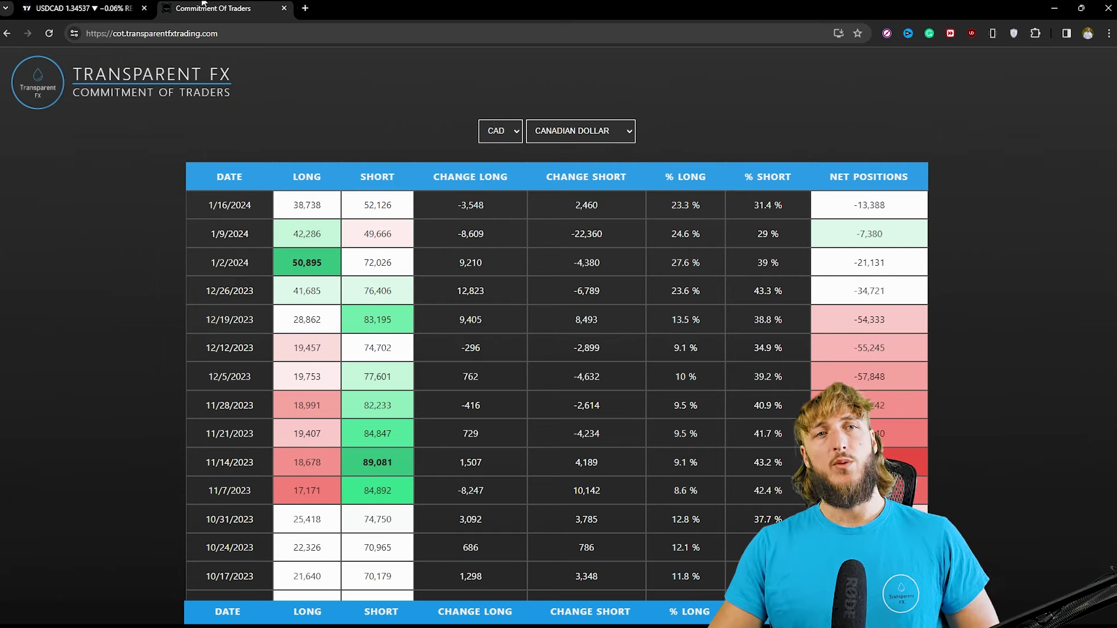
Step: Draw a blue rectangle support zone around 1.32–1.33 on the monthly USDCAD chart
click(117, 6)
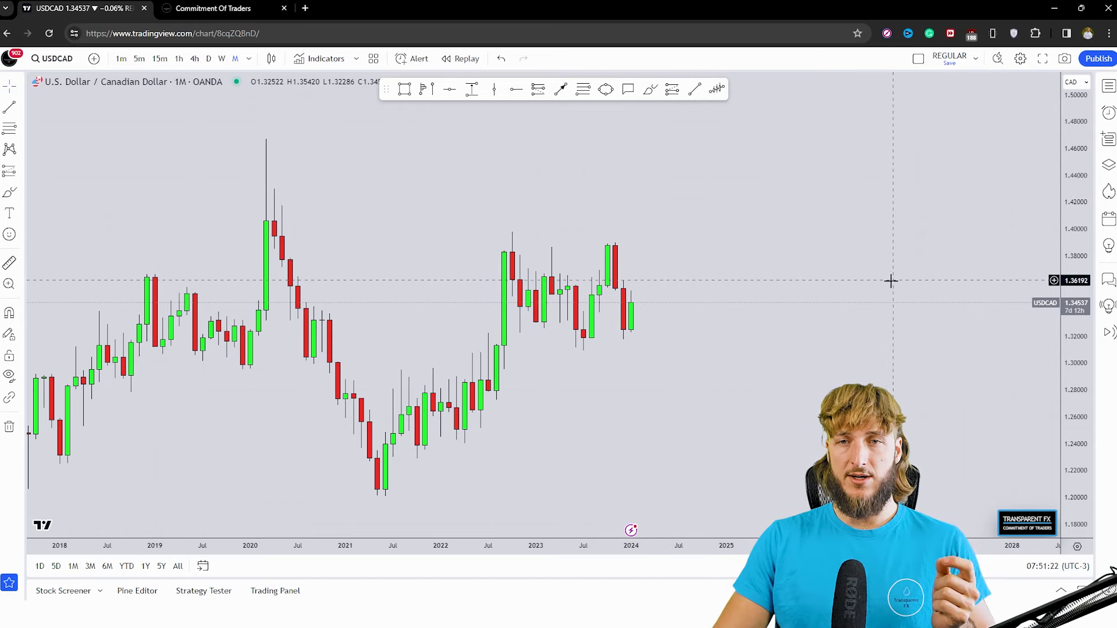
drag(890, 279, 843, 279)
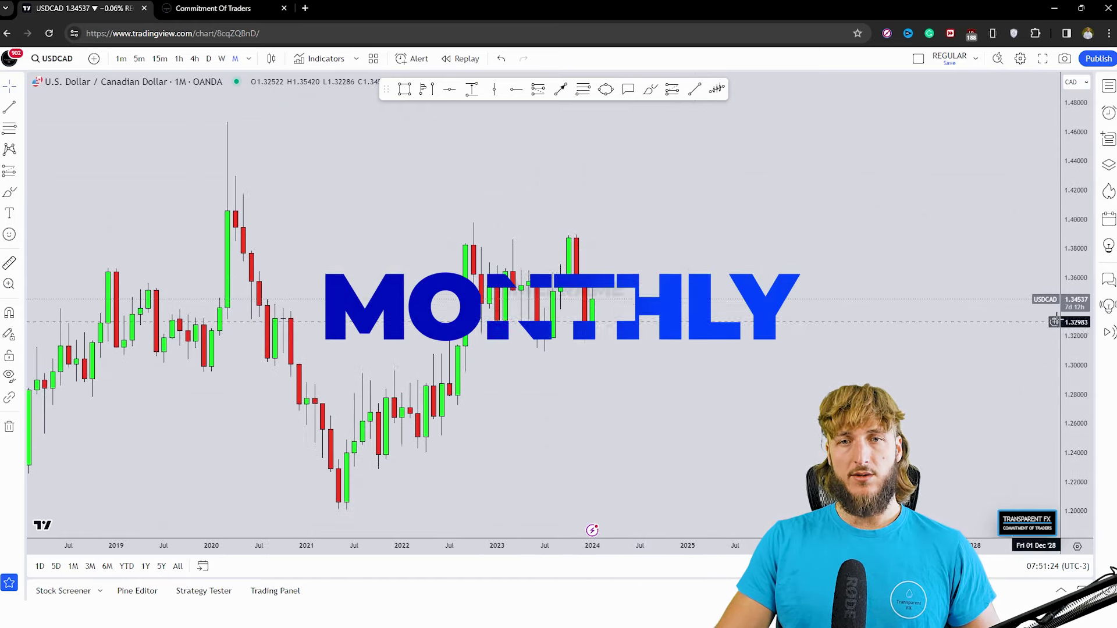
click(404, 88)
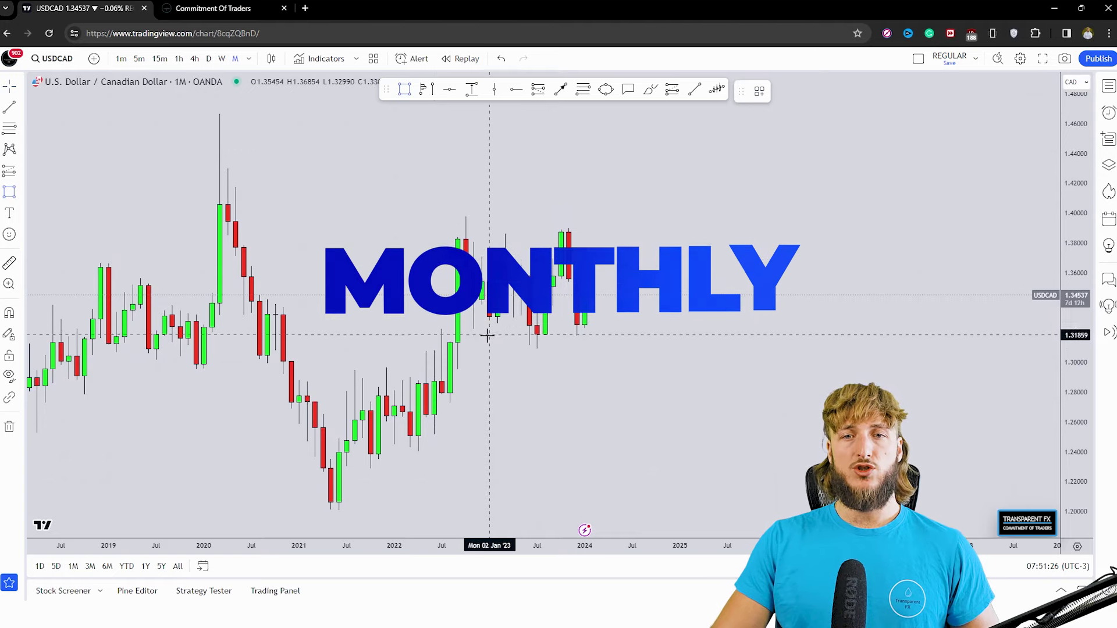
click(466, 331)
click(640, 316)
click(699, 372)
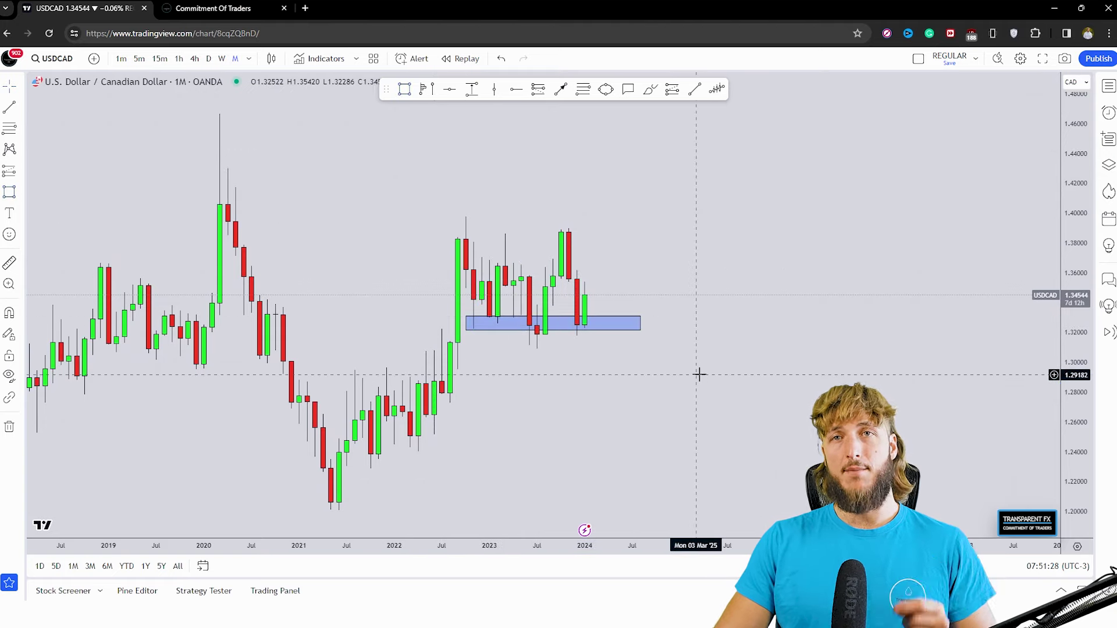
Step: Sketch red brush circles on the zone touches and an upward projection, then undo them
click(651, 89)
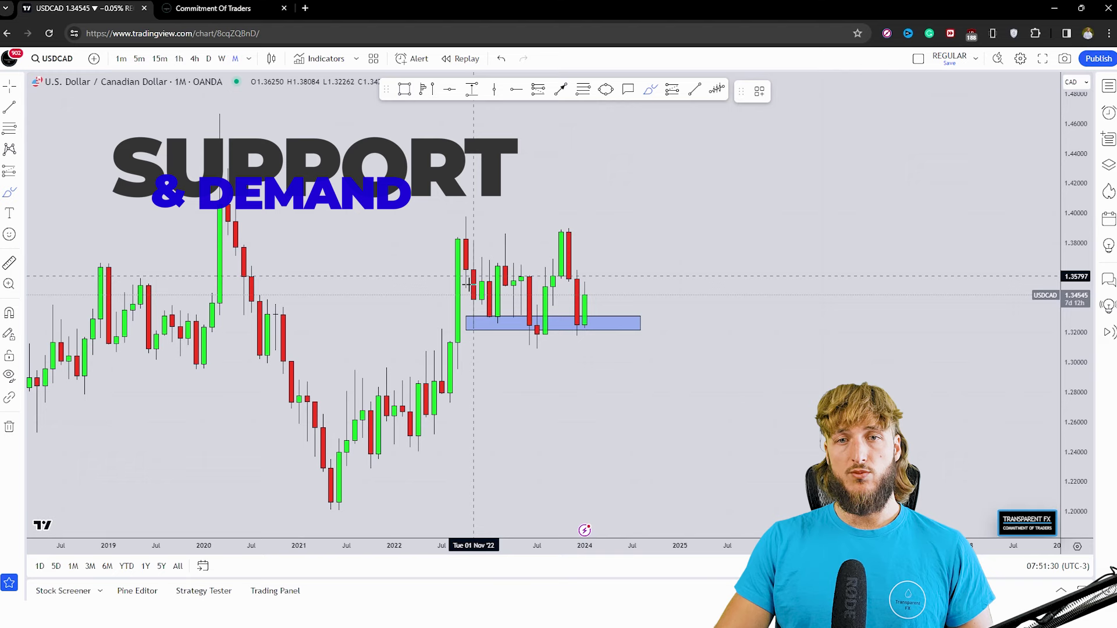
mouse_move(473, 317)
mouse_down()
mouse_move(513, 317)
mouse_move(529, 263)
mouse_up()
drag(590, 316, 569, 319)
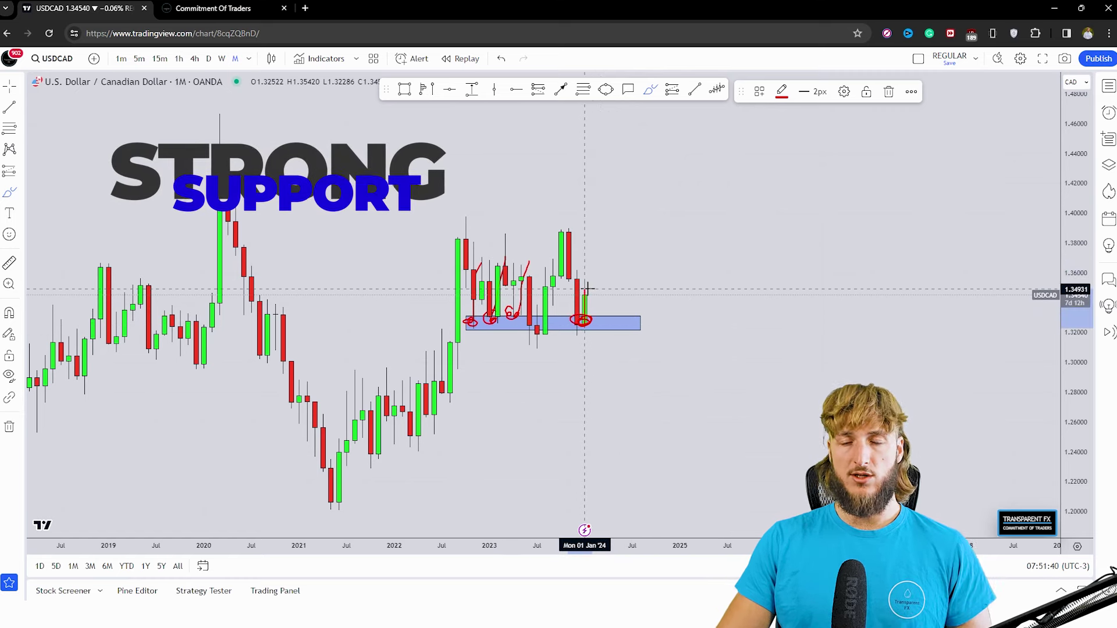
drag(588, 288, 600, 265)
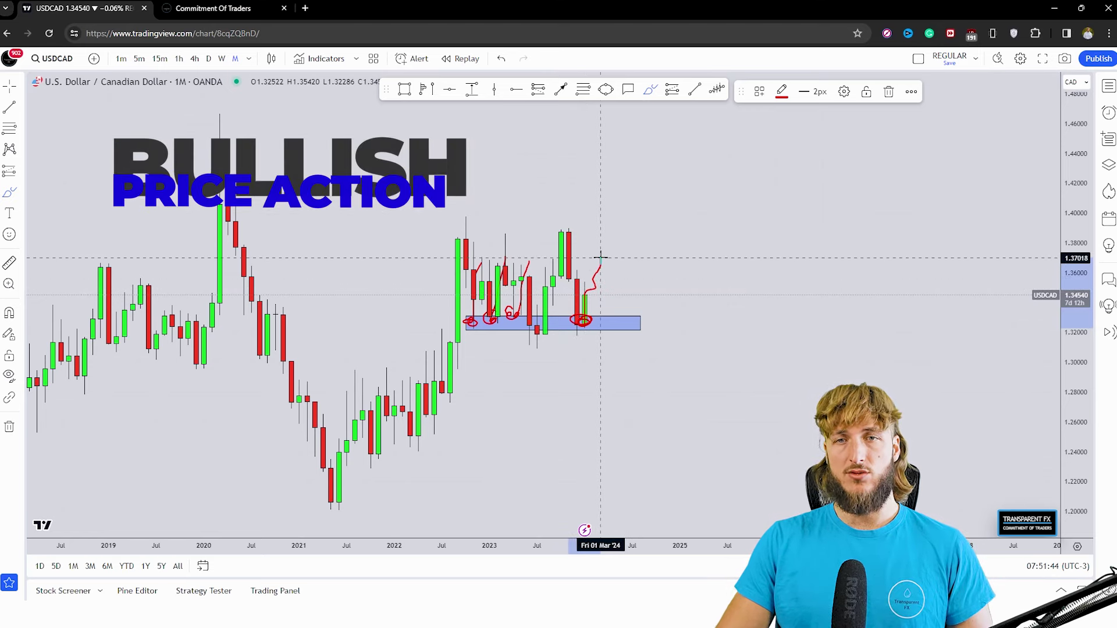
drag(600, 257, 601, 257)
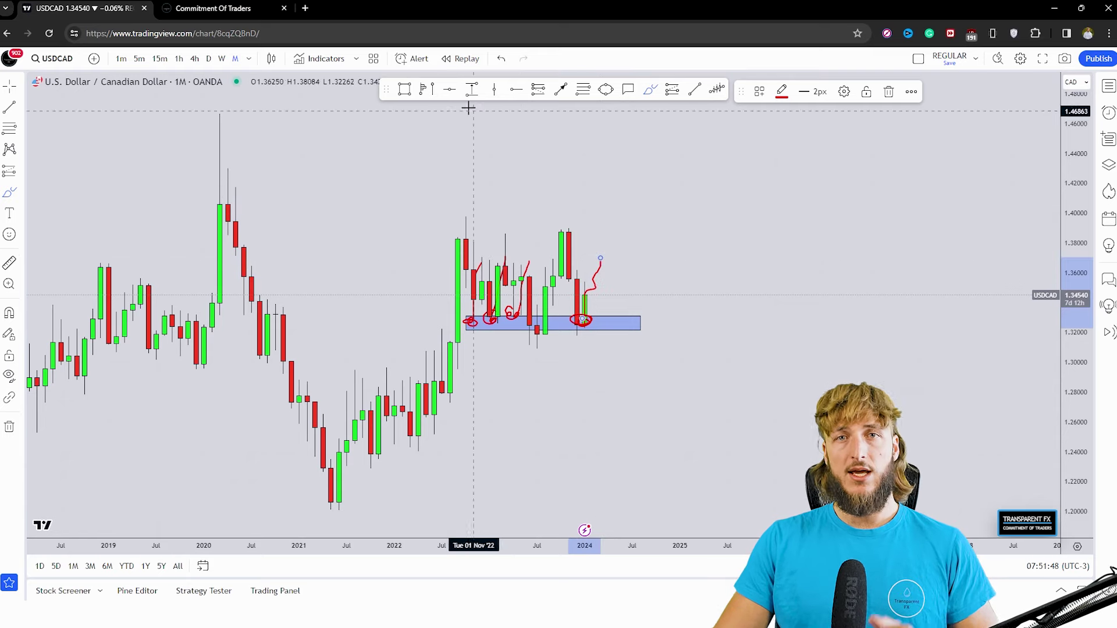
click(497, 58)
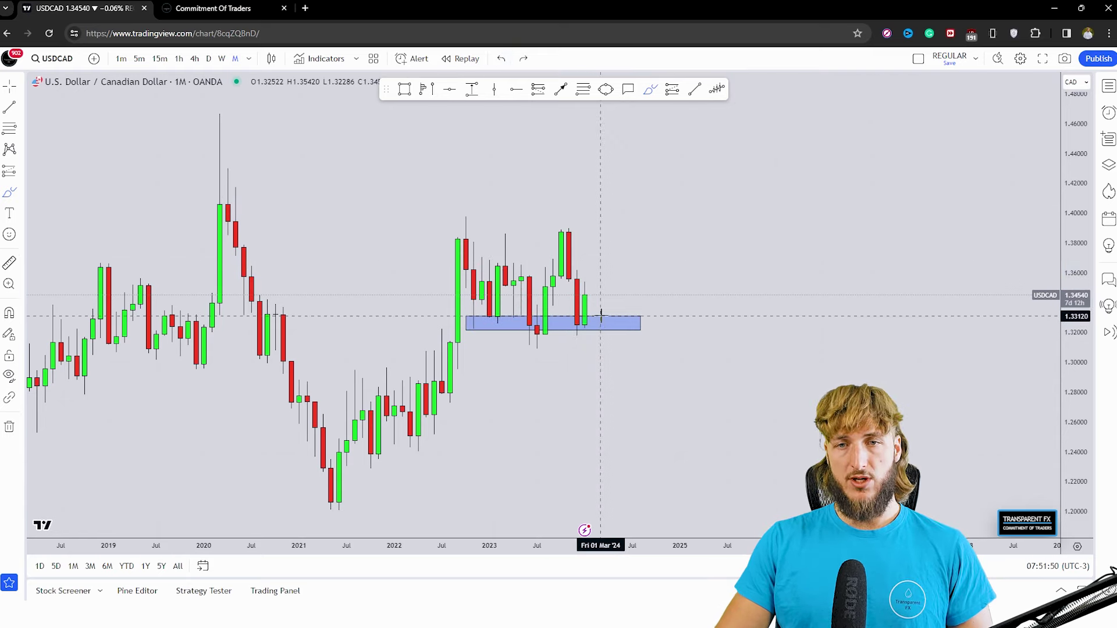
Step: Clone the support zone and move the copy up to 1.38–1.39 as resistance
right_click(604, 321)
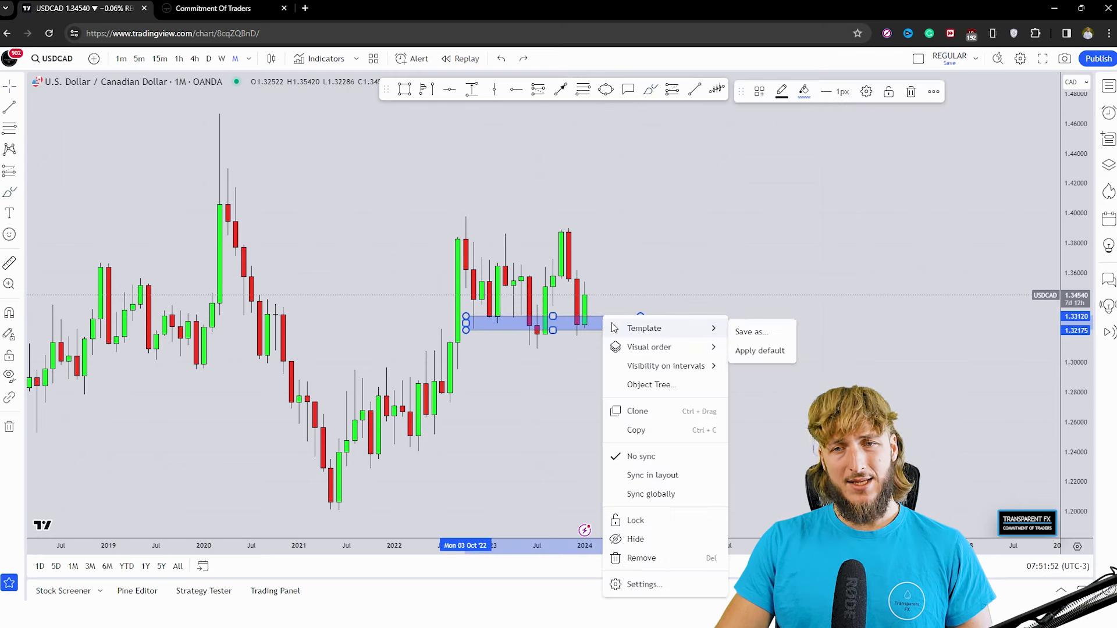
click(637, 411)
drag(619, 299, 626, 242)
click(667, 109)
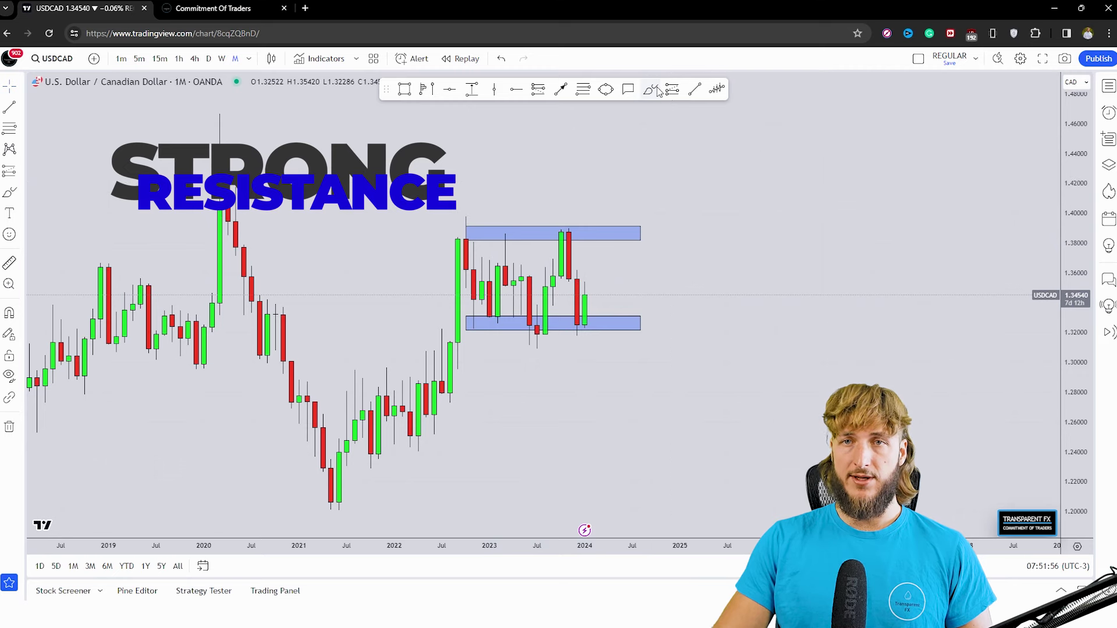
Step: Sketch red brush marks of price moving between support and resistance, undoing each
mouse_move(465, 223)
mouse_down()
mouse_move(509, 236)
mouse_move(521, 278)
mouse_up()
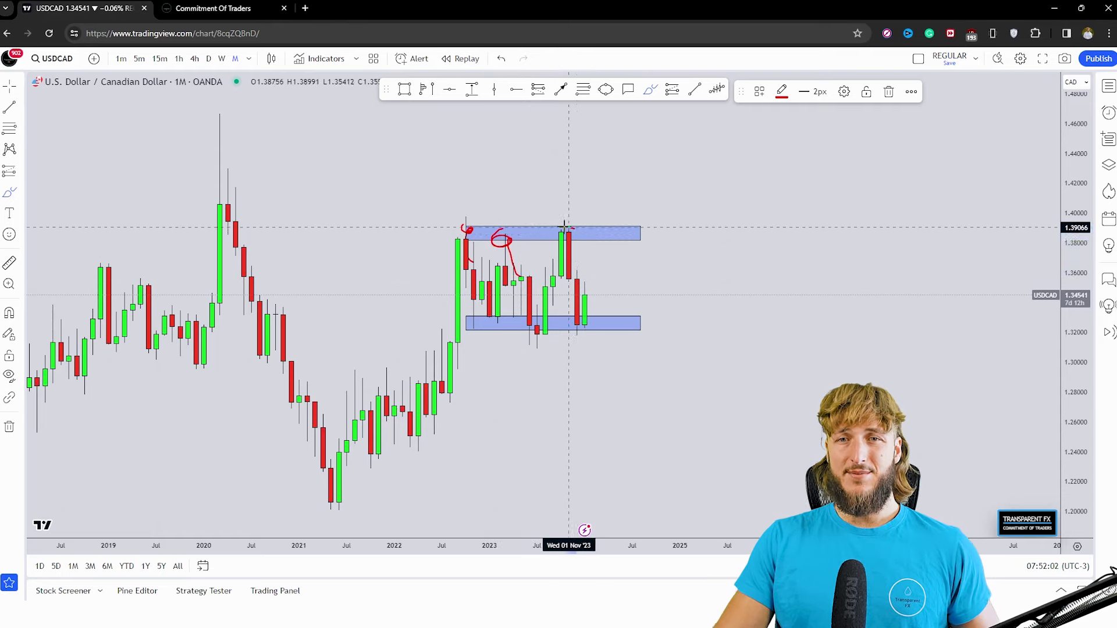
mouse_move(567, 235)
mouse_down()
mouse_move(576, 250)
mouse_move(569, 184)
mouse_up()
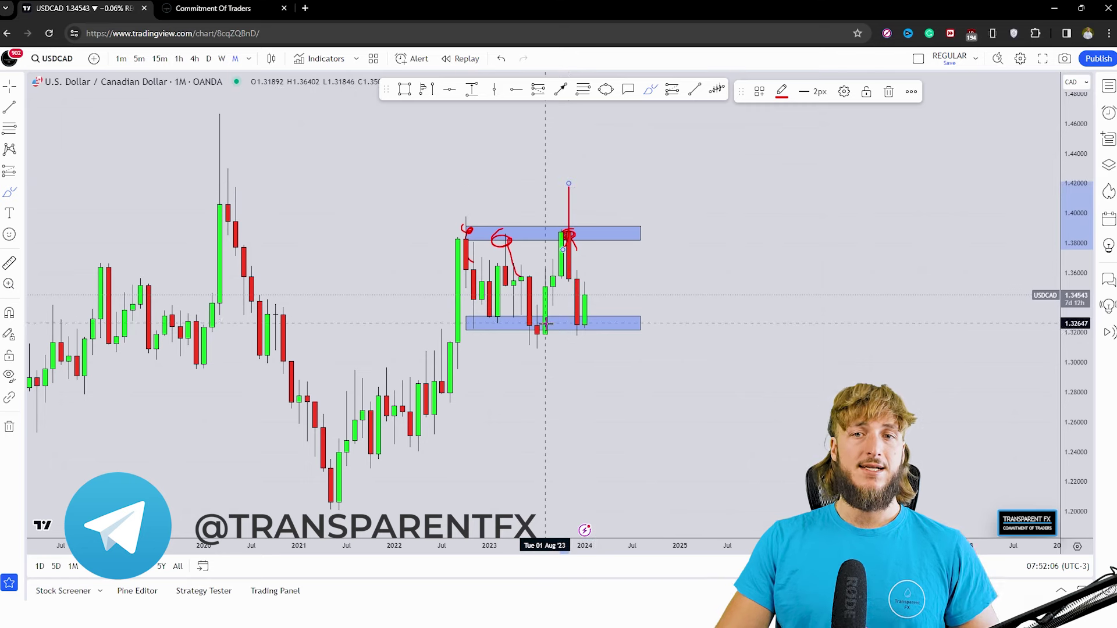
drag(545, 323, 561, 240)
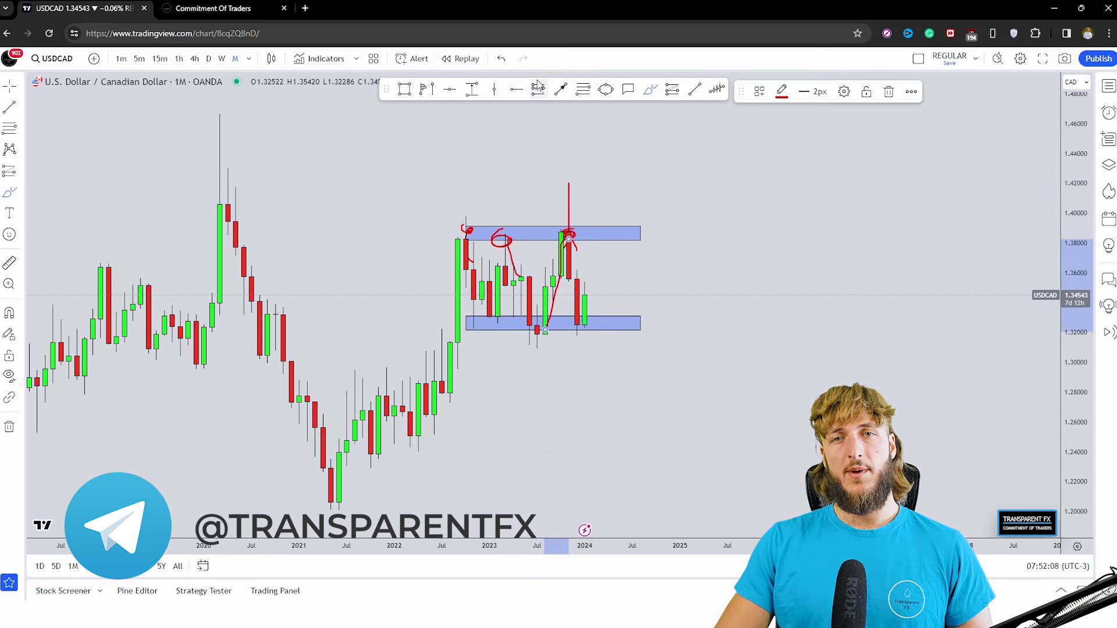
click(503, 60)
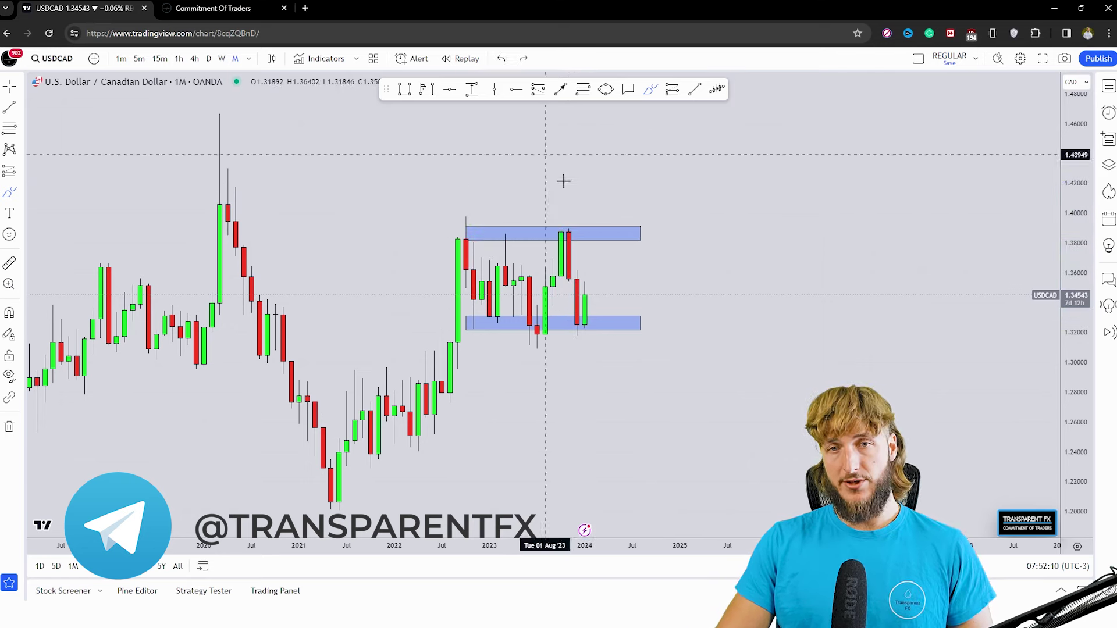
mouse_move(579, 224)
mouse_down()
mouse_move(570, 233)
mouse_move(592, 329)
mouse_up()
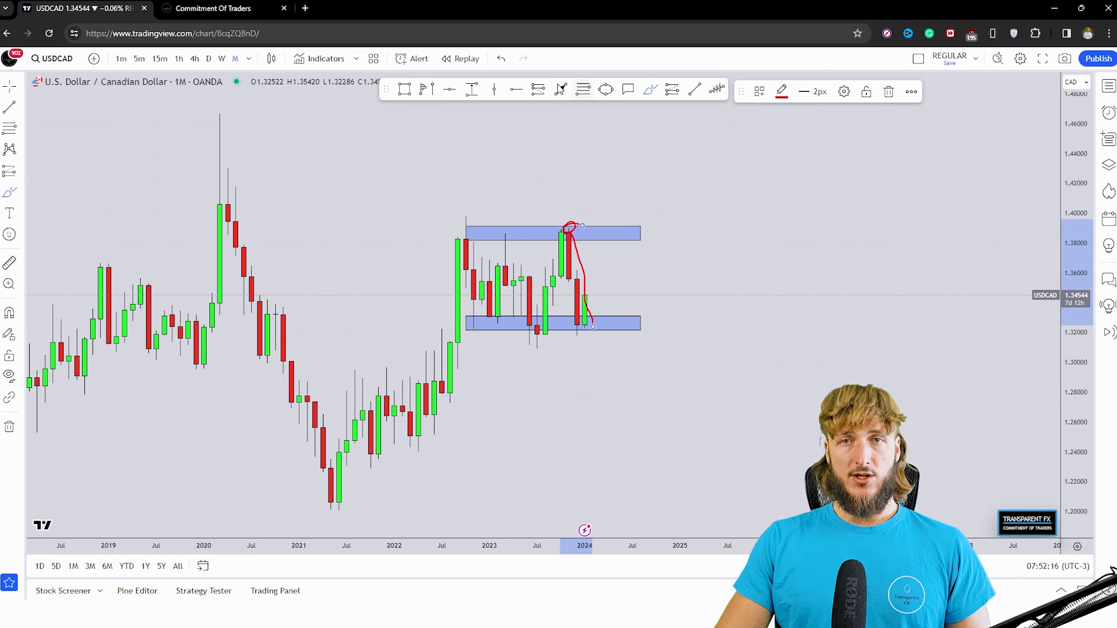
click(500, 58)
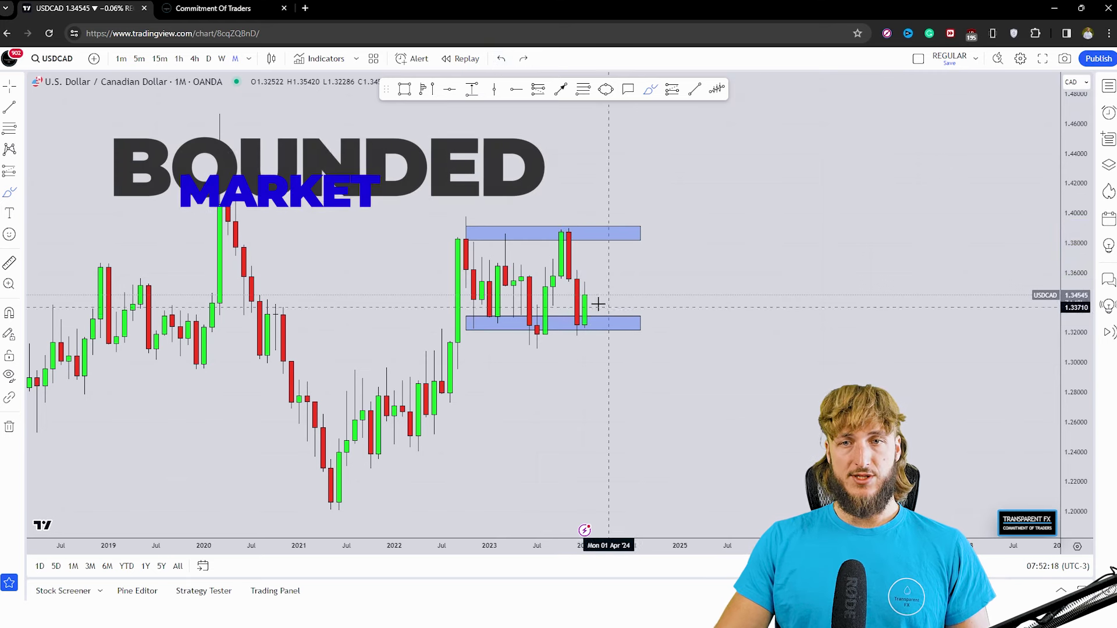
mouse_move(584, 294)
mouse_down()
mouse_move(589, 251)
mouse_move(608, 311)
mouse_move(633, 312)
mouse_up()
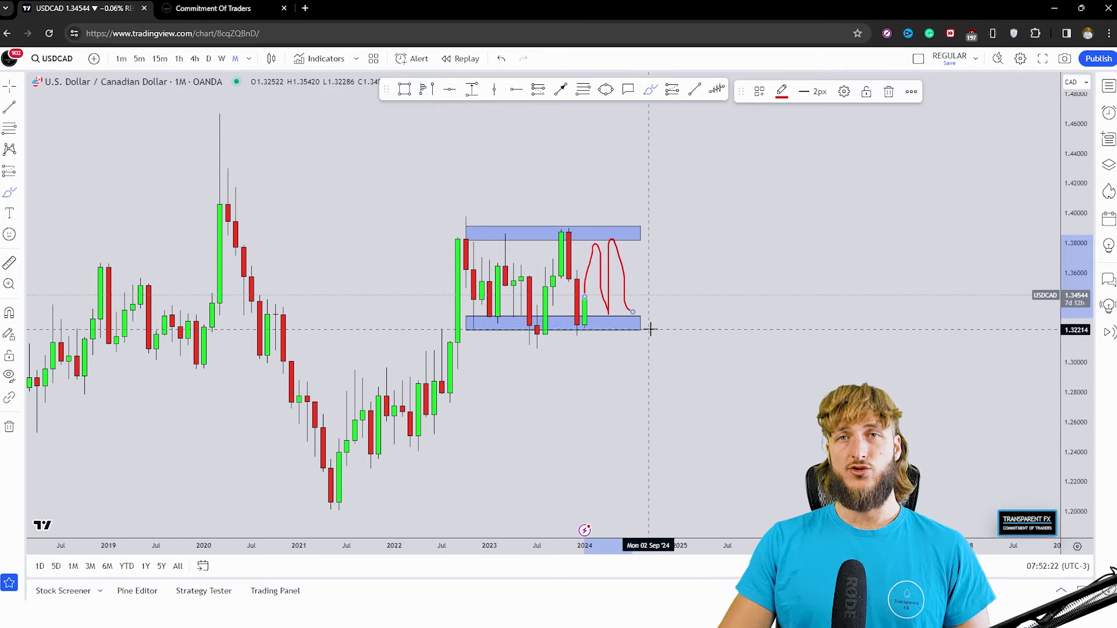
click(500, 59)
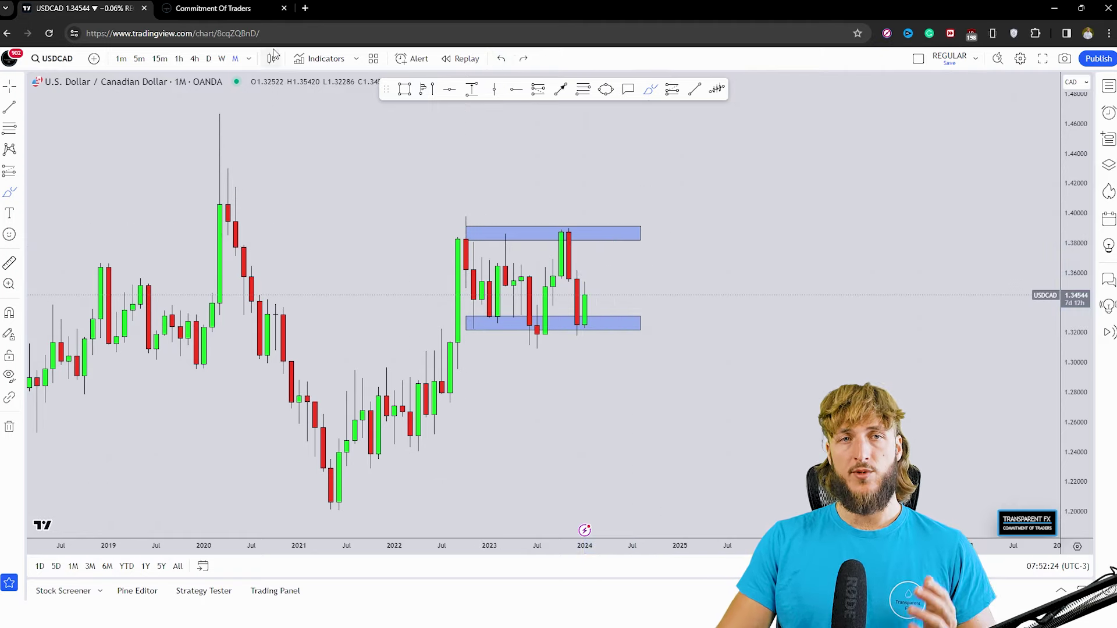
Step: Switch USDCAD to weekly and draw a blue rectangle zone around 1.35
click(224, 59)
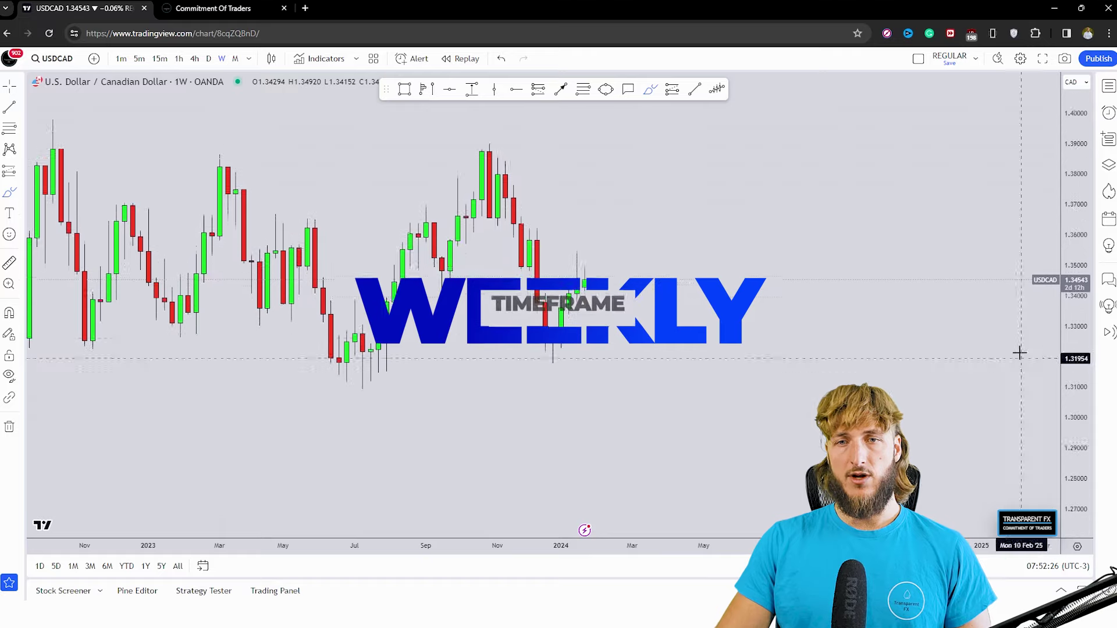
click(405, 89)
drag(457, 302, 663, 285)
Step: Circle the September and November zone tests with red brush strokes, undoing the extra sketches
click(650, 89)
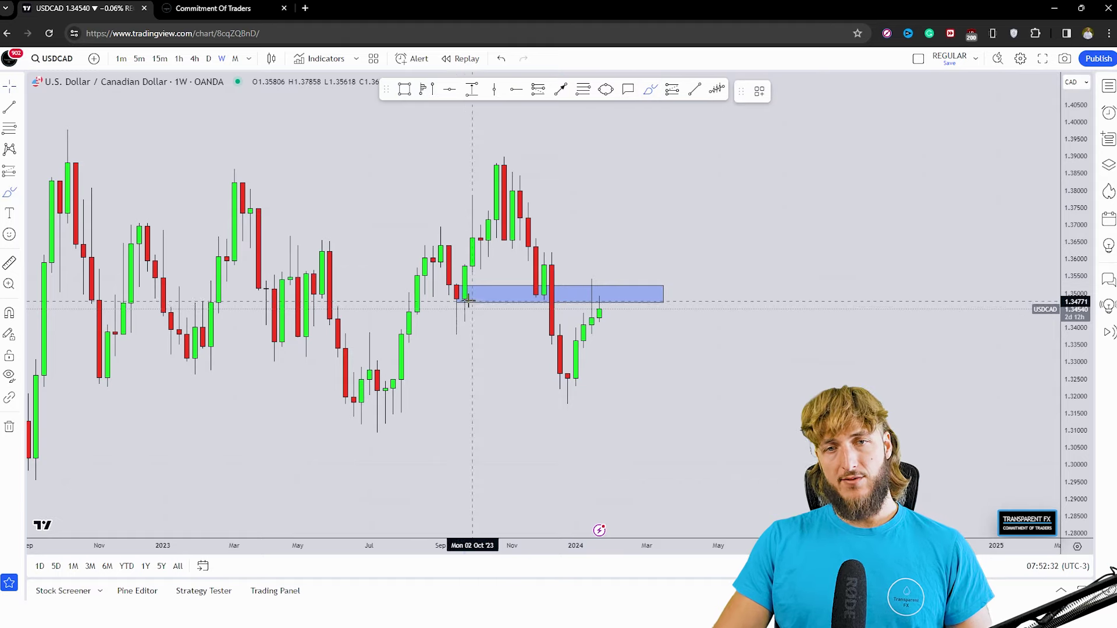
drag(468, 302, 479, 222)
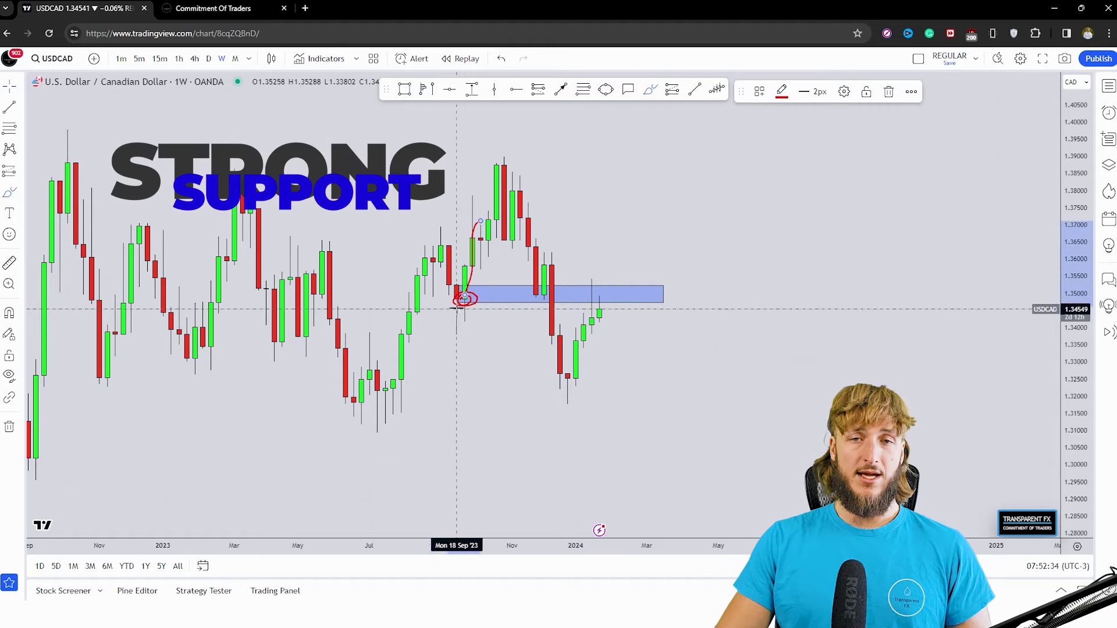
drag(526, 293, 535, 304)
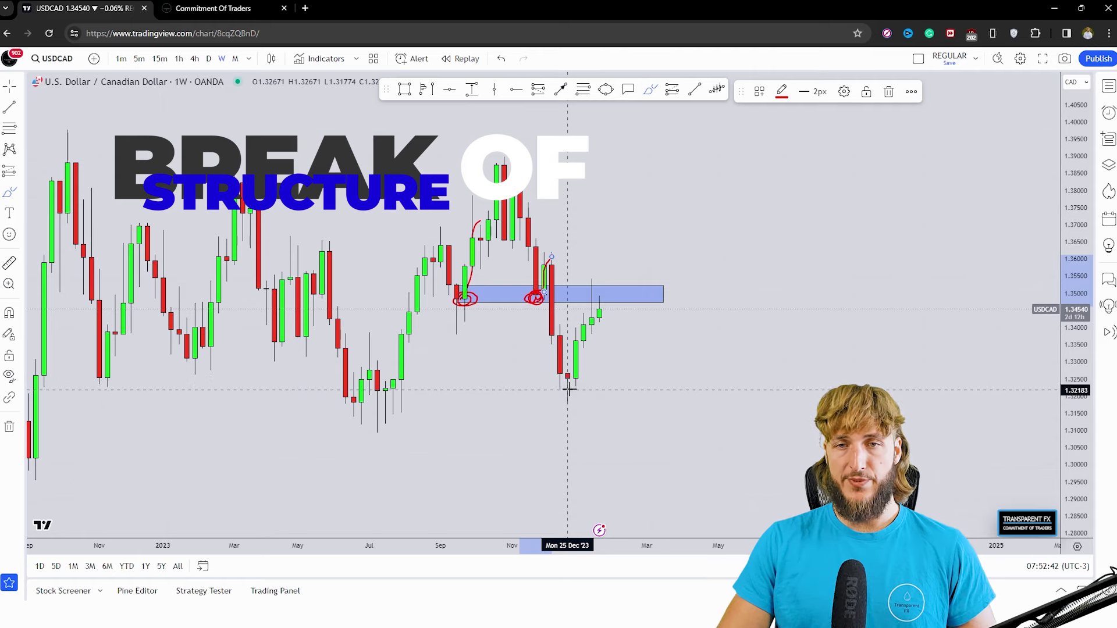
mouse_move(569, 387)
mouse_down()
mouse_move(595, 293)
mouse_move(606, 330)
mouse_up()
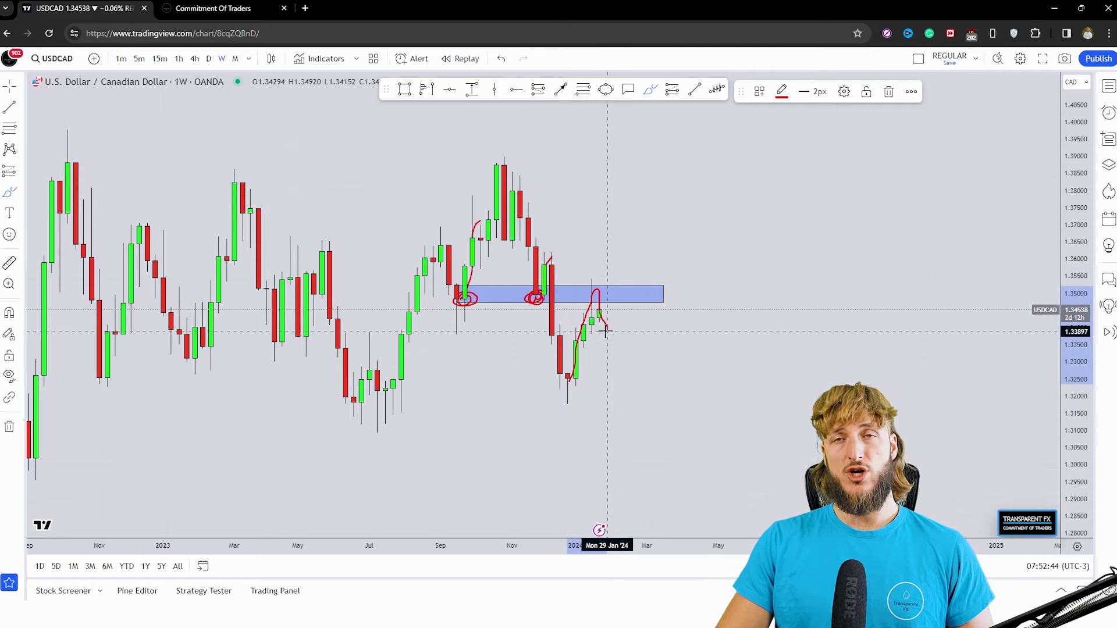
click(505, 59)
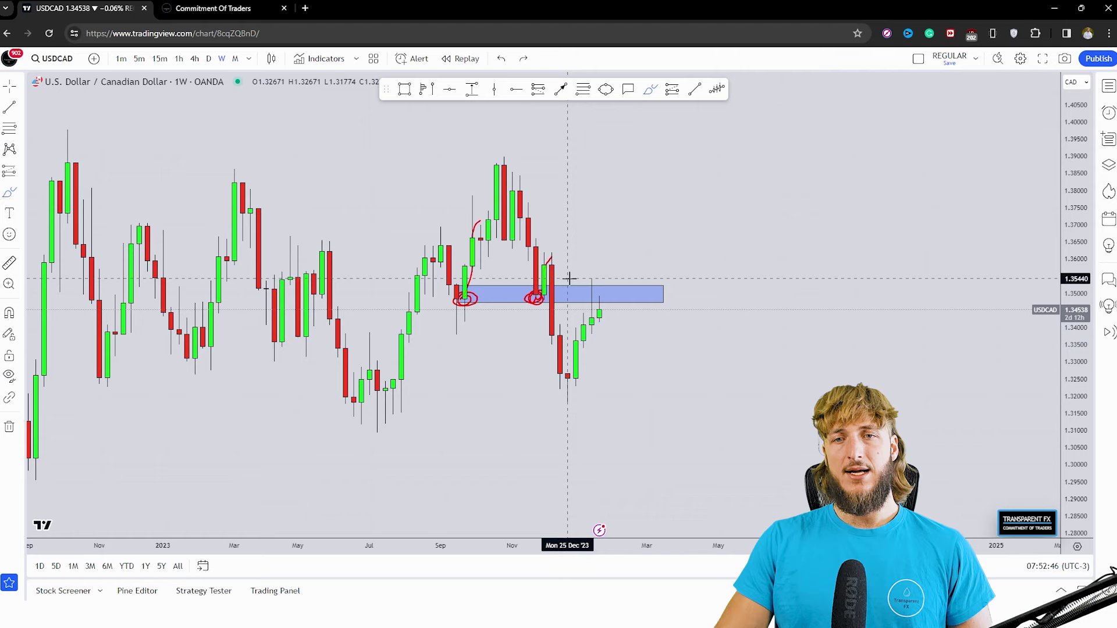
mouse_move(598, 277)
mouse_down()
mouse_move(599, 327)
mouse_move(604, 299)
mouse_up()
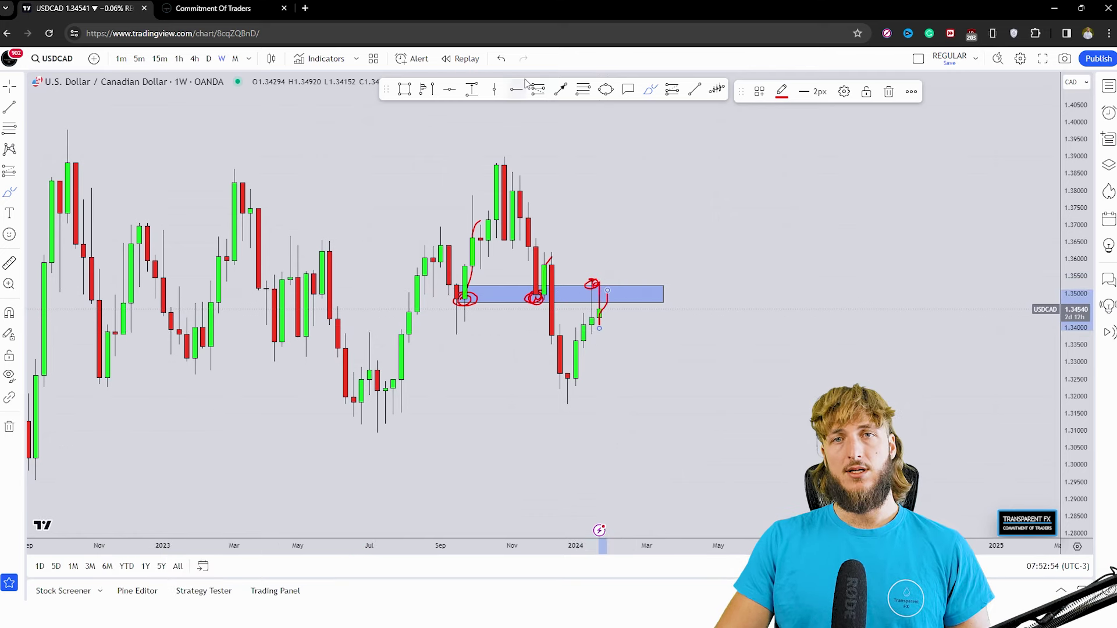
click(502, 59)
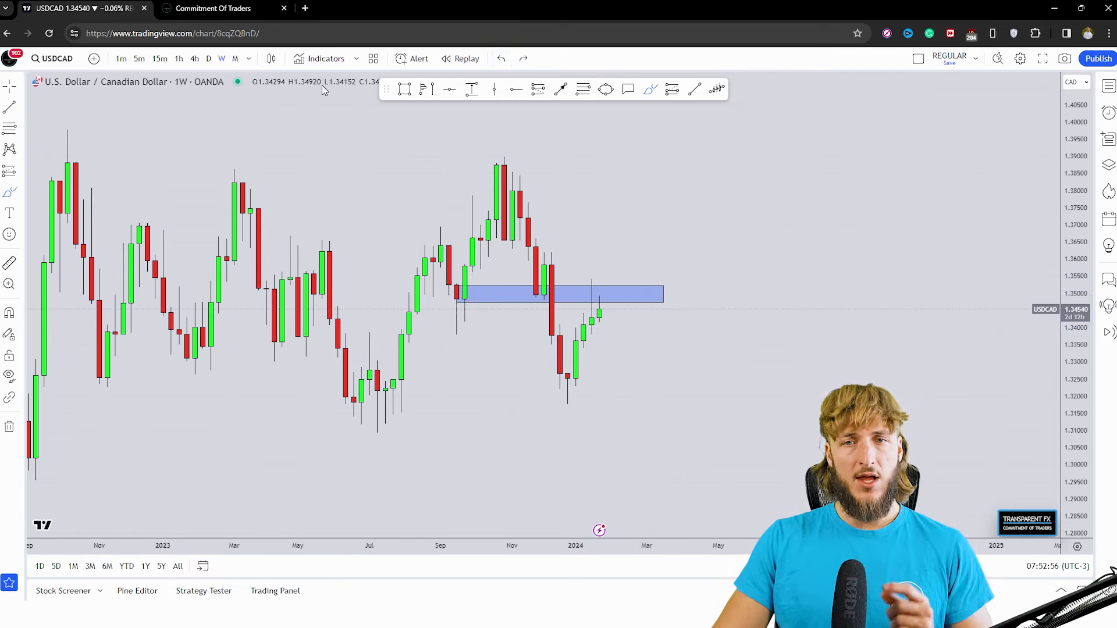
Step: Switch to the daily timeframe, stretch the price scale, and sketch a red path around the recent peak
click(208, 59)
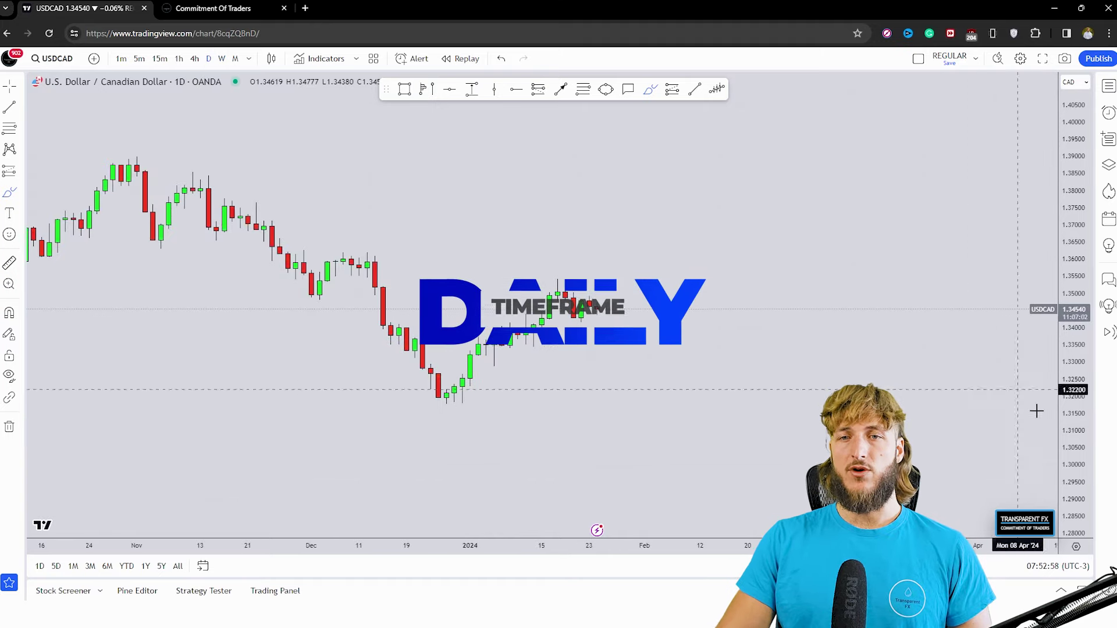
drag(1077, 495, 952, 369)
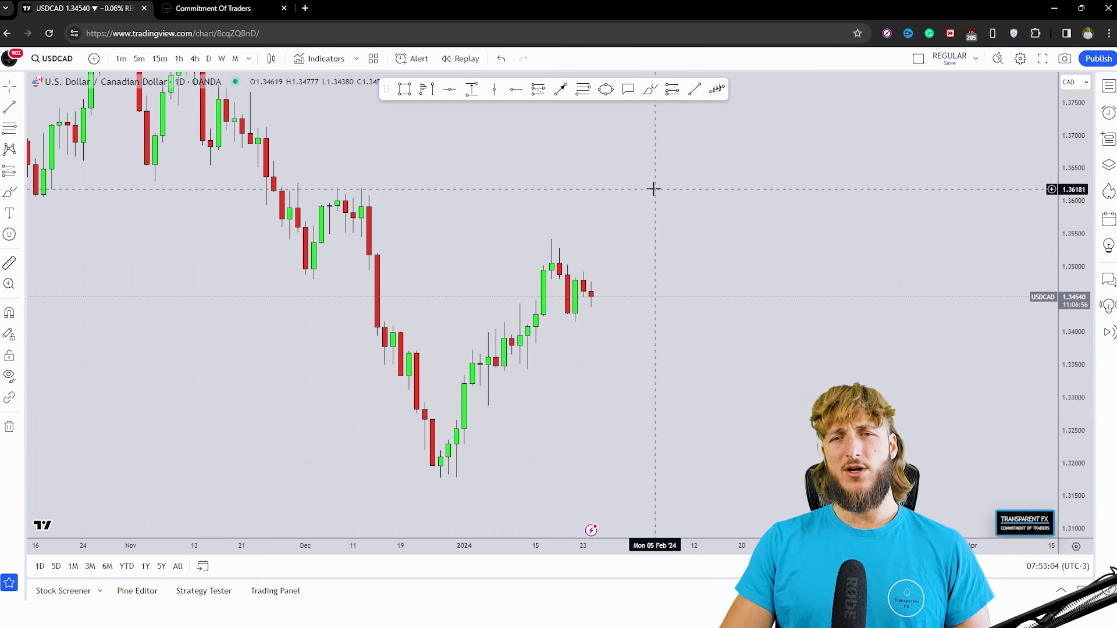
click(648, 90)
mouse_move(527, 364)
mouse_down()
mouse_move(551, 240)
mouse_move(575, 319)
mouse_up()
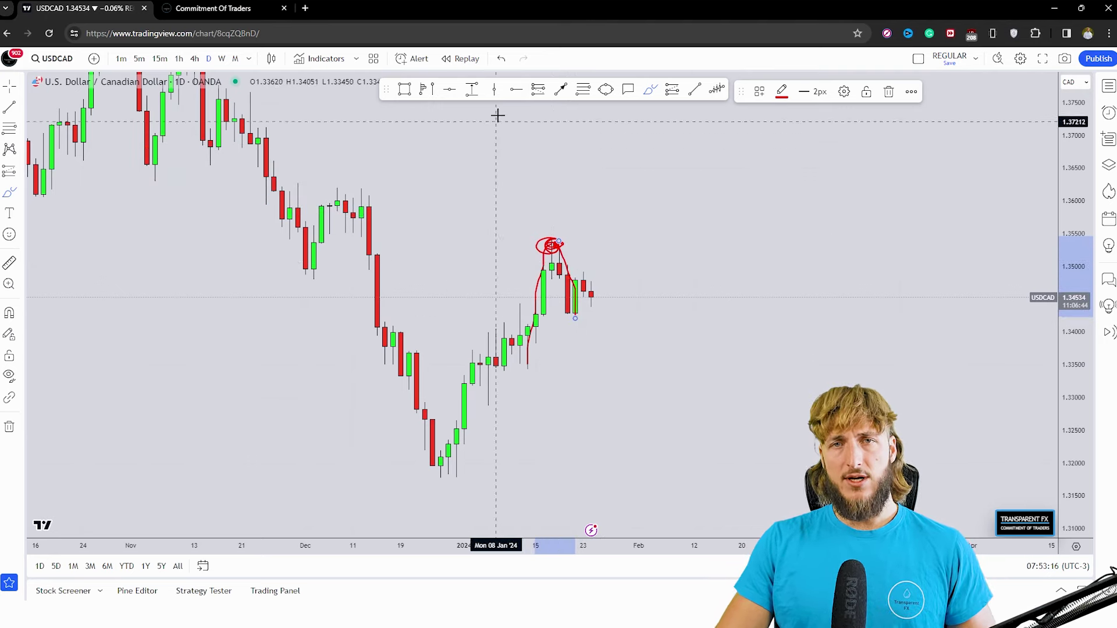
click(501, 58)
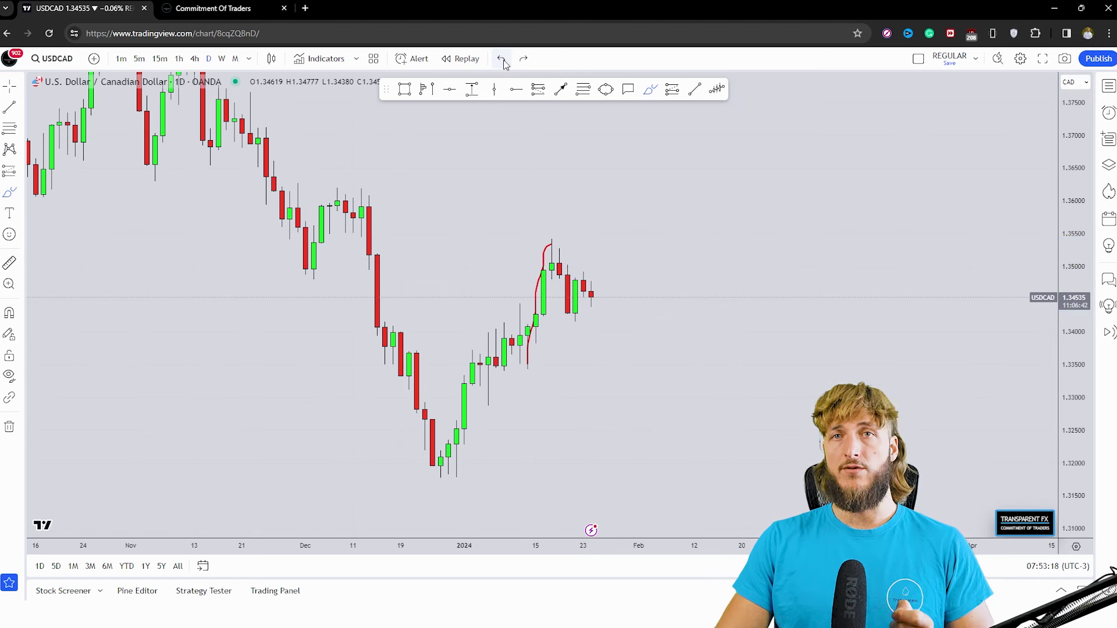
click(501, 58)
mouse_move(534, 356)
mouse_down()
mouse_move(522, 362)
mouse_move(556, 237)
mouse_move(574, 315)
mouse_up()
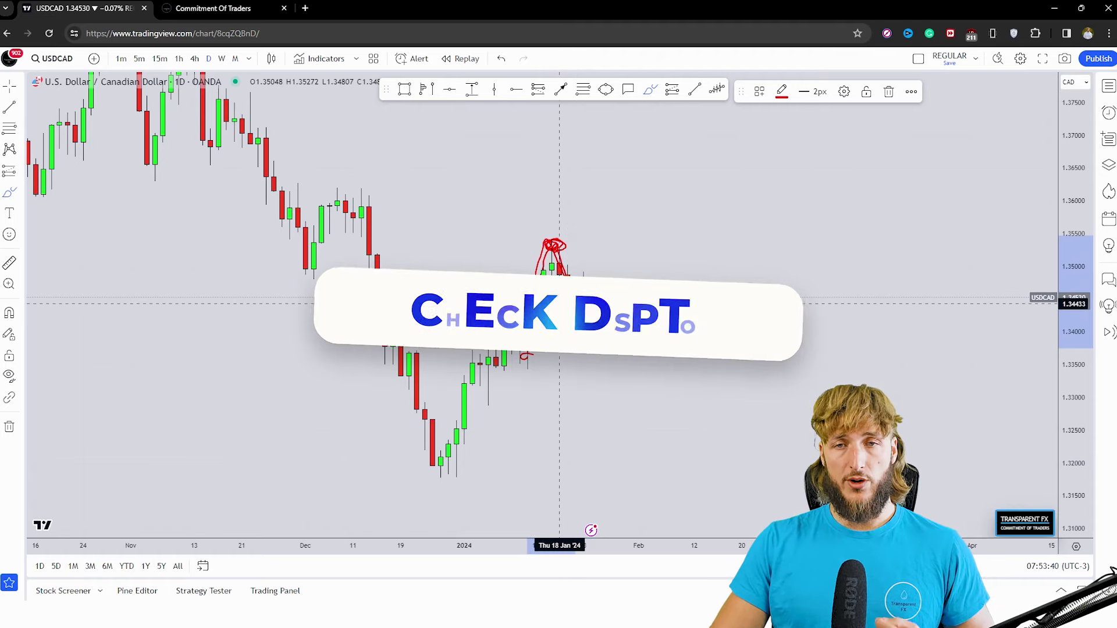
click(570, 249)
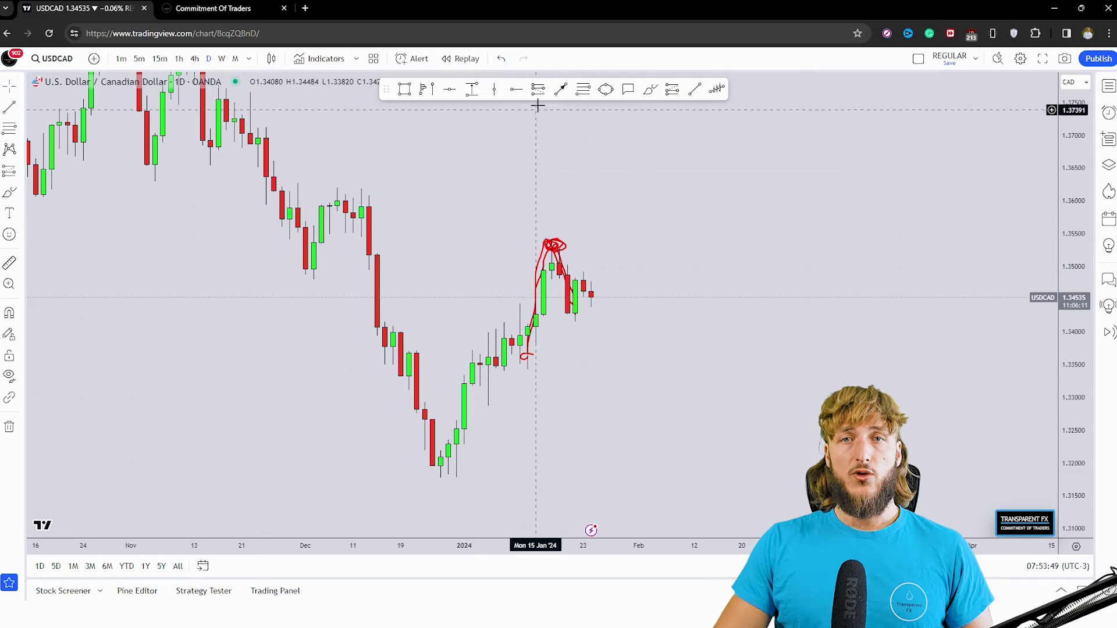
Step: Delete the three Brush drawings and the hidden Rectangle drawings from the Object Tree
click(1108, 165)
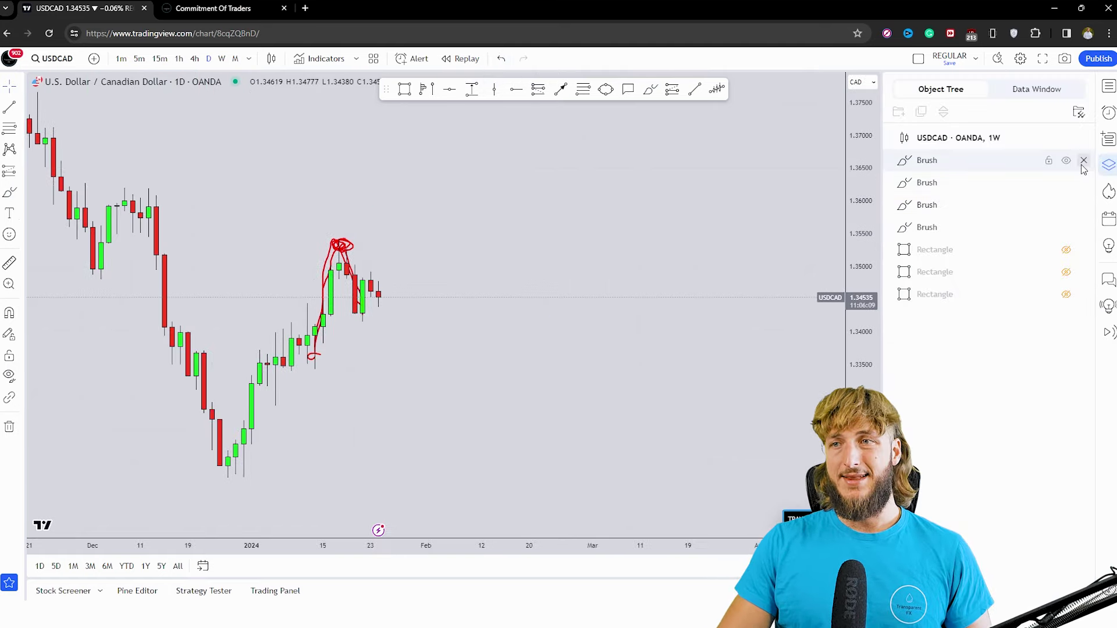
click(1083, 161)
click(1083, 160)
click(1083, 160)
click(1083, 160)
click(1083, 160)
click(1083, 160)
click(1083, 161)
click(1108, 165)
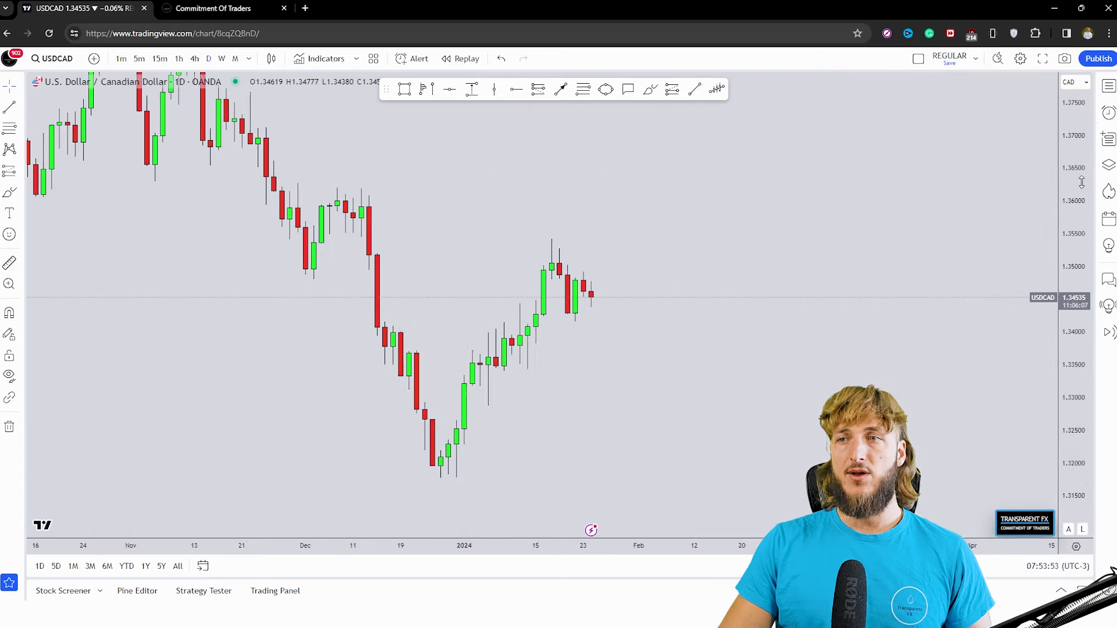
Step: View the Canadian dollar COT table, latest net position -13,388, and highlight a figure
click(213, 8)
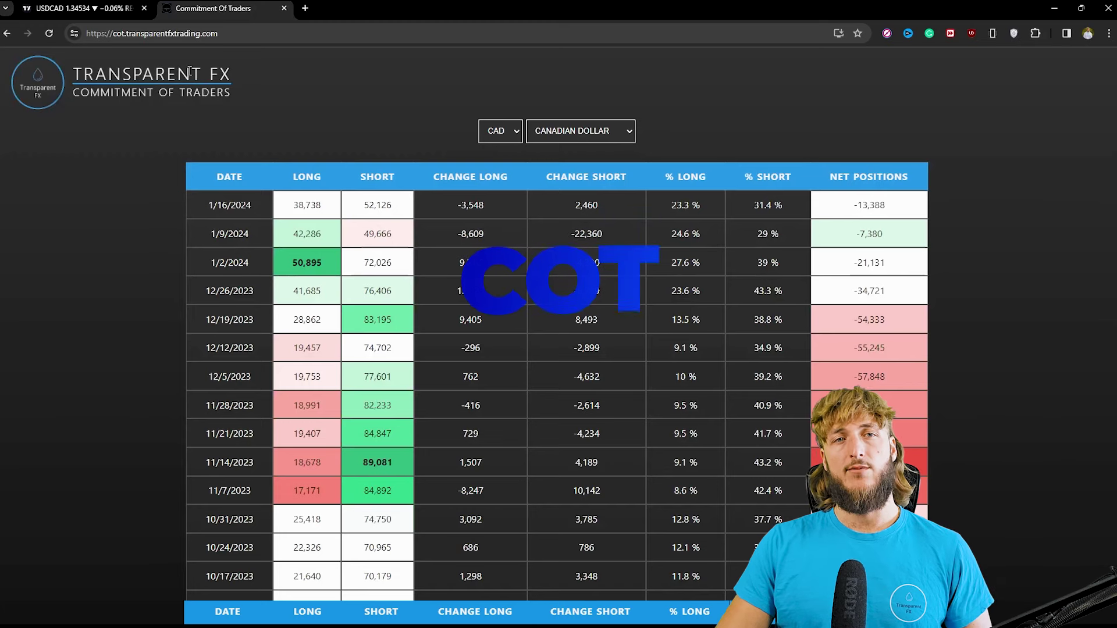
click(305, 105)
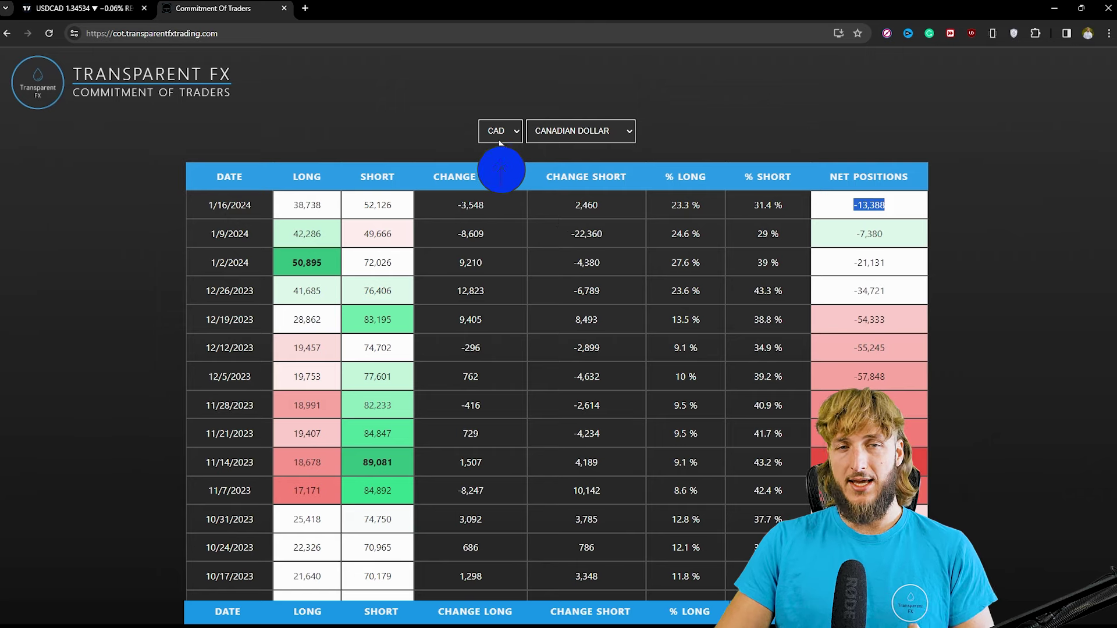
click(310, 202)
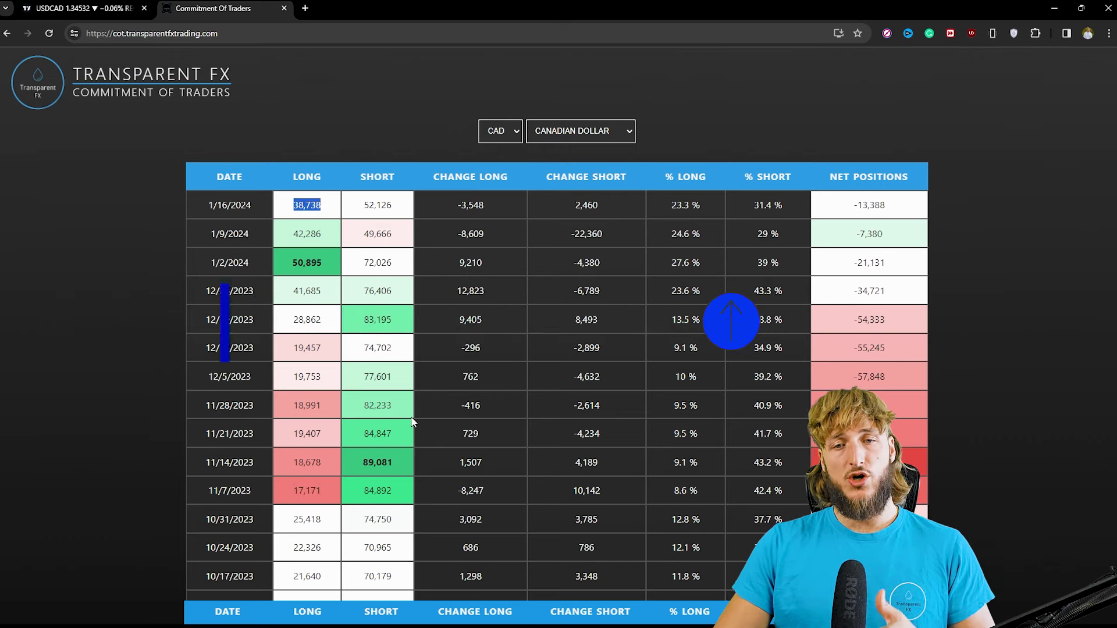
double_click(365, 464)
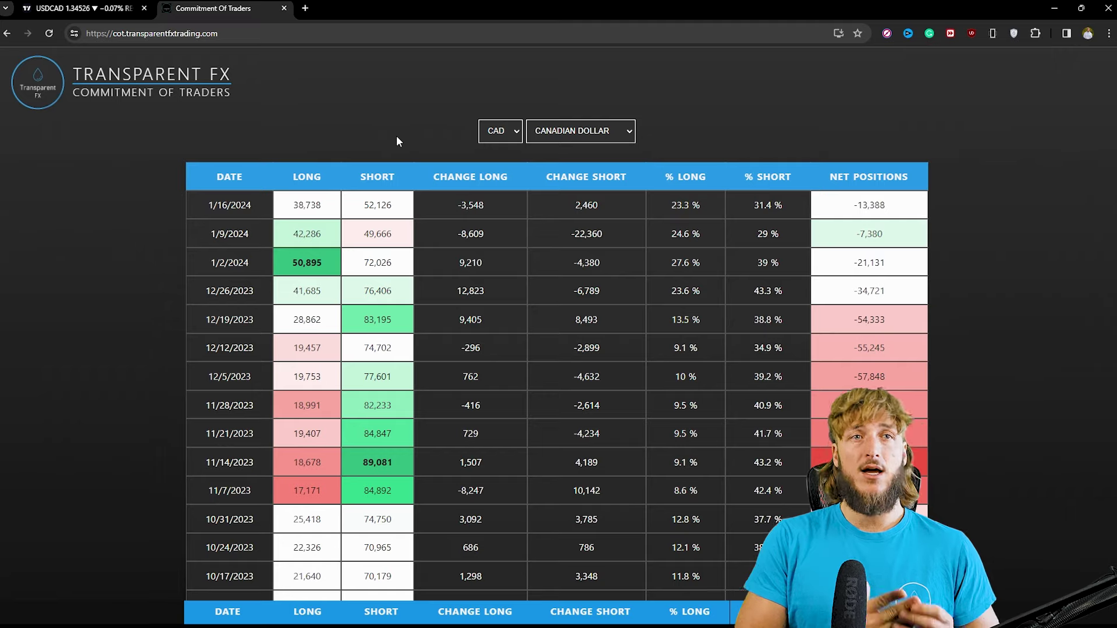
Step: Draw a blue rectangle zone around 1.341–1.345 beneath the latest USDCAD daily candles
click(87, 8)
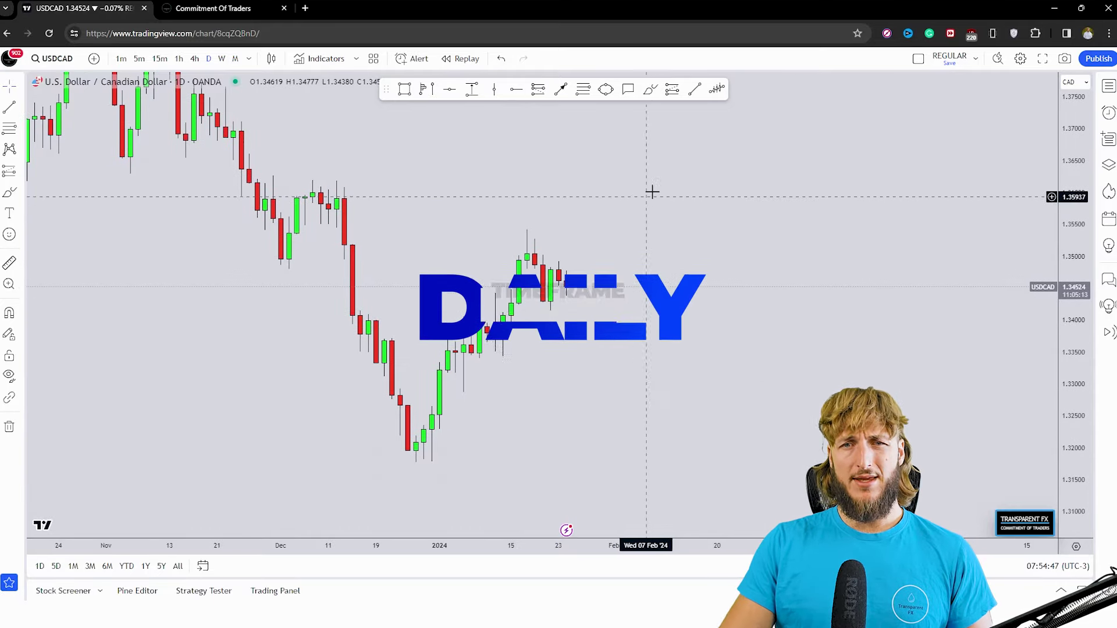
click(405, 88)
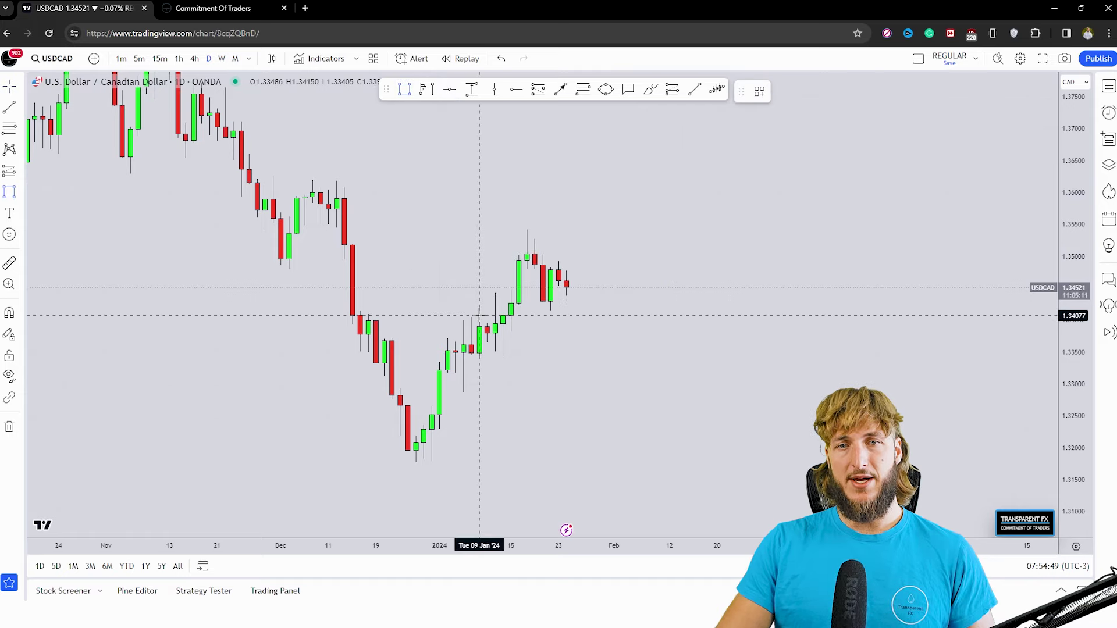
drag(478, 315, 614, 294)
click(705, 343)
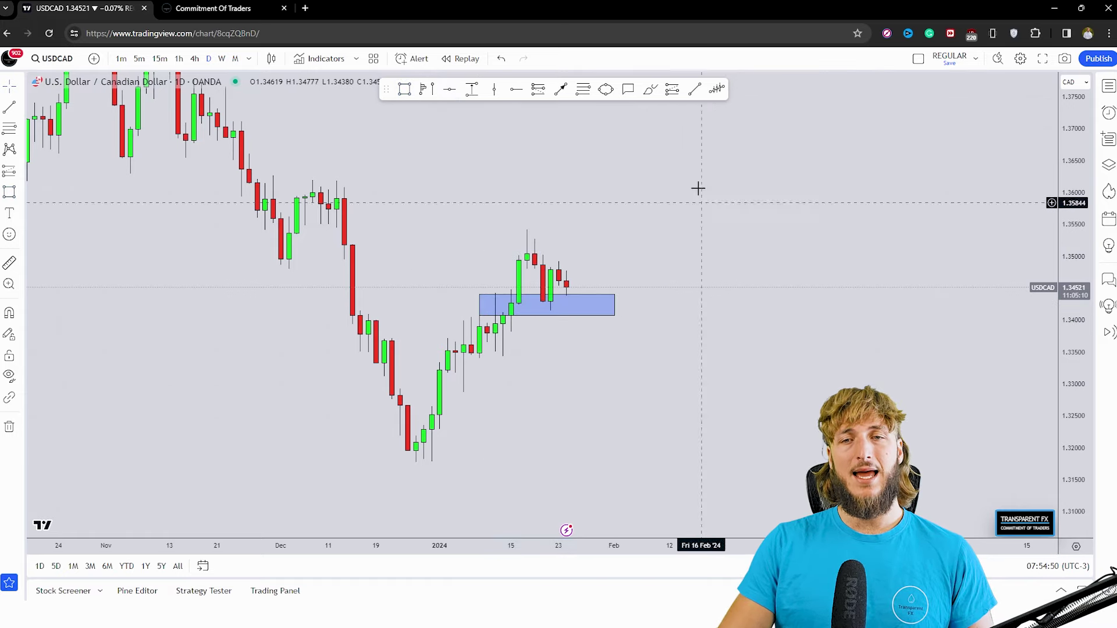
Step: Sketch red brush paths dipping into the zone, then undo and delete them
click(650, 88)
mouse_move(481, 299)
mouse_down()
mouse_move(465, 308)
mouse_move(486, 305)
mouse_move(518, 325)
mouse_move(582, 293)
mouse_move(646, 125)
mouse_up()
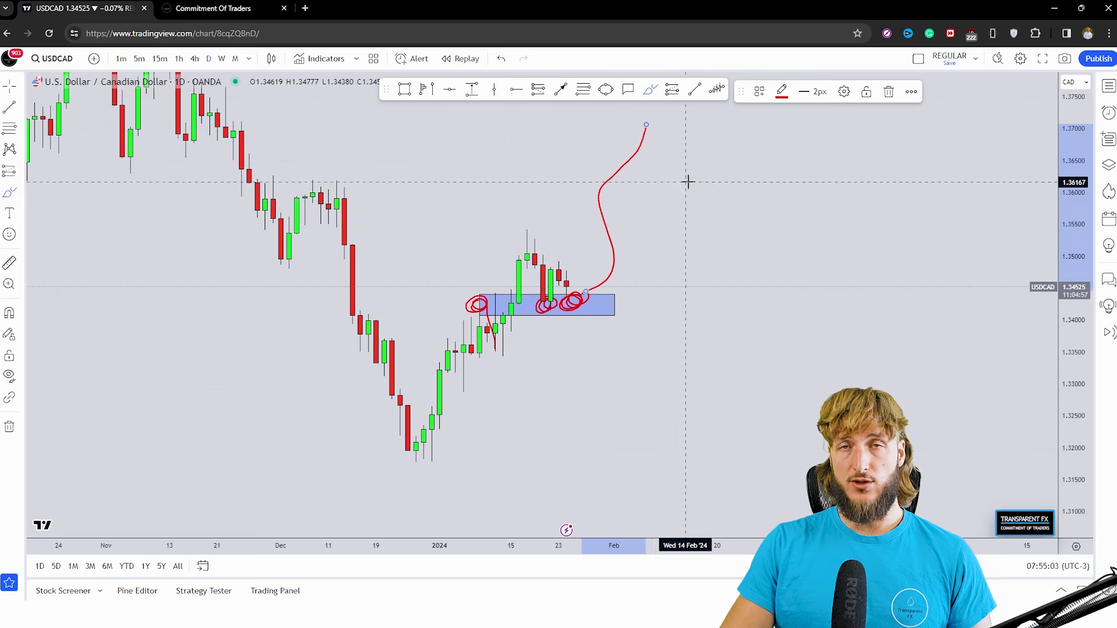
click(503, 59)
click(502, 59)
click(503, 58)
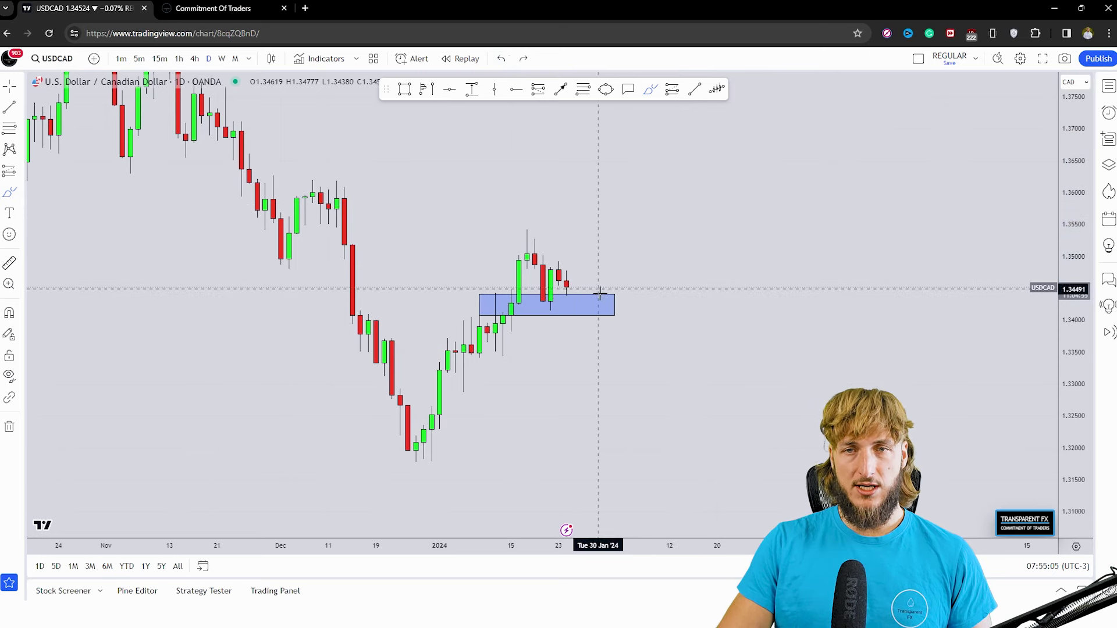
drag(566, 283, 589, 208)
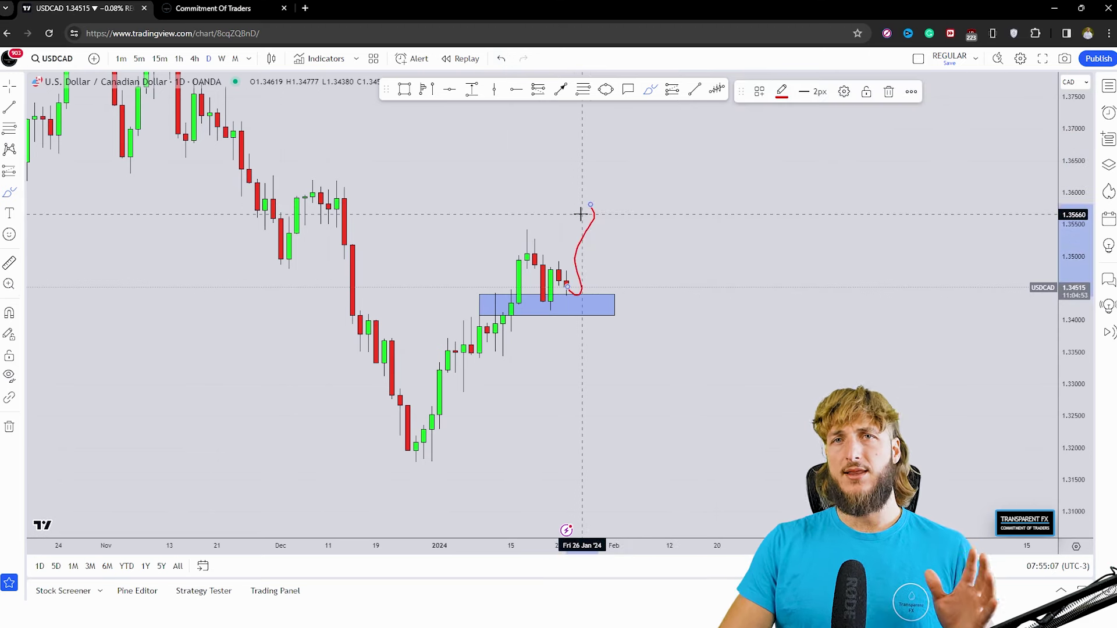
click(888, 92)
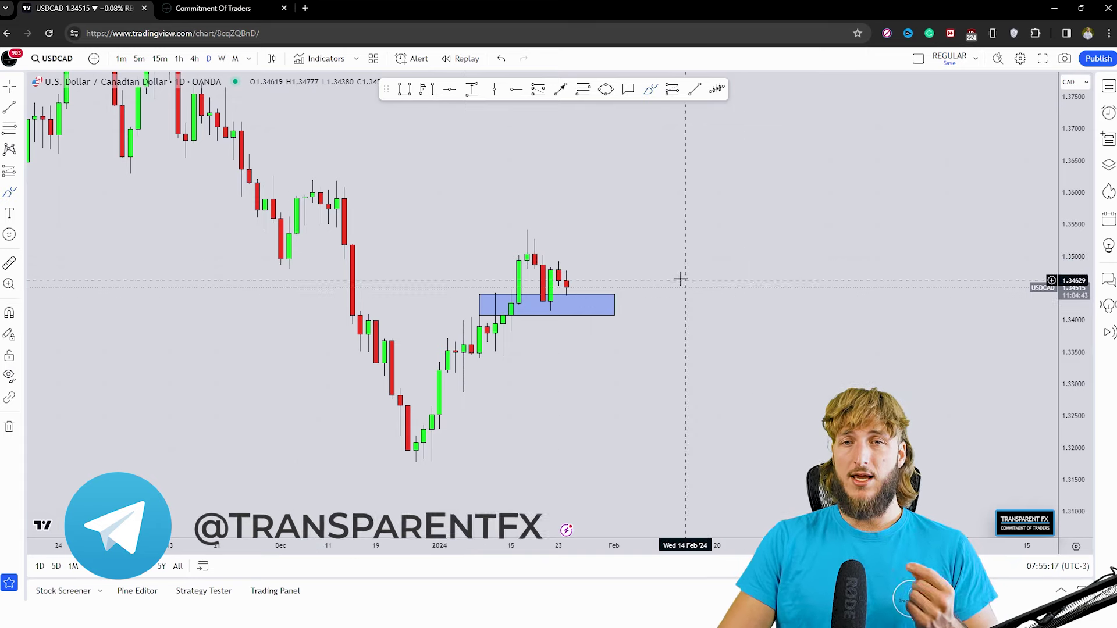
Step: Widen the blue zone to the right and try red brush sketches, deleting each
drag(614, 305, 638, 304)
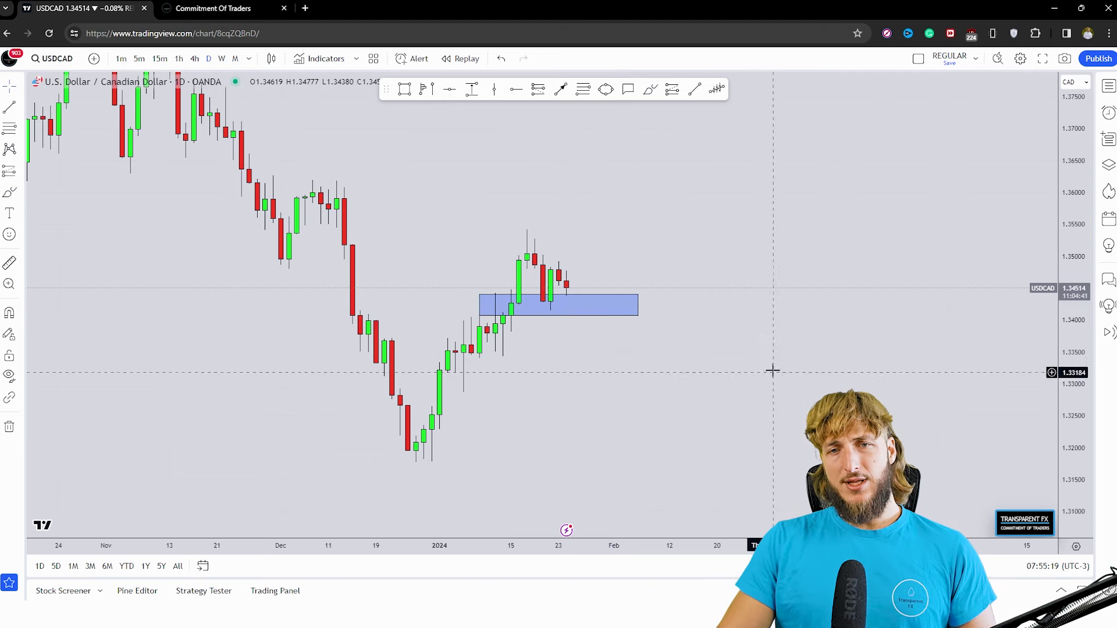
click(651, 90)
mouse_move(567, 284)
mouse_down()
mouse_move(581, 301)
mouse_move(604, 208)
mouse_up()
click(886, 91)
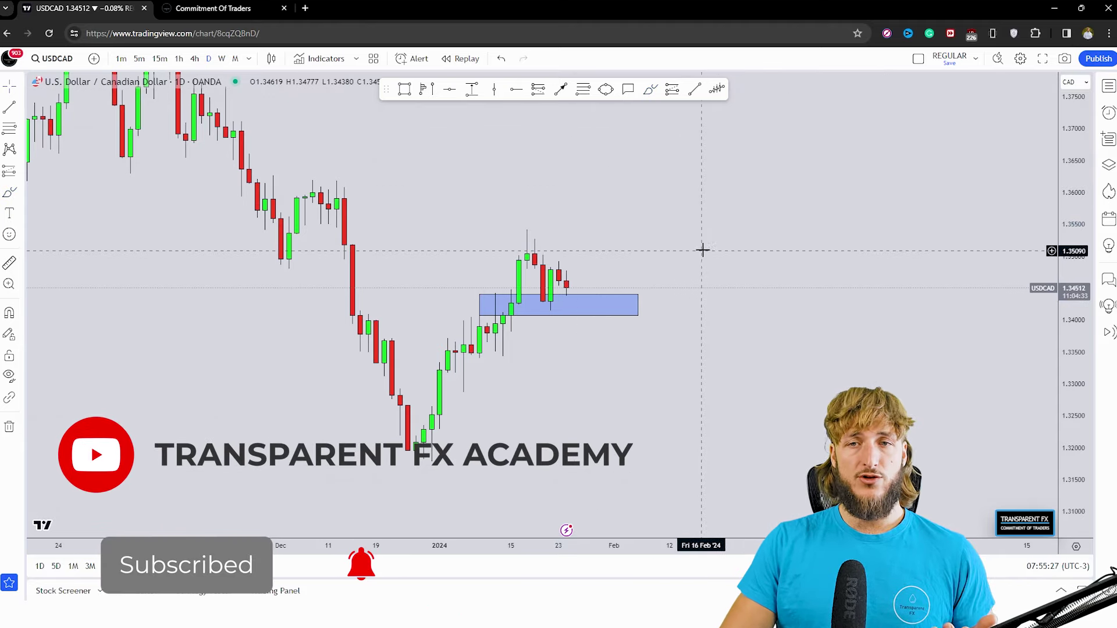
click(650, 88)
mouse_move(574, 260)
mouse_down()
mouse_move(572, 286)
mouse_move(583, 222)
mouse_up()
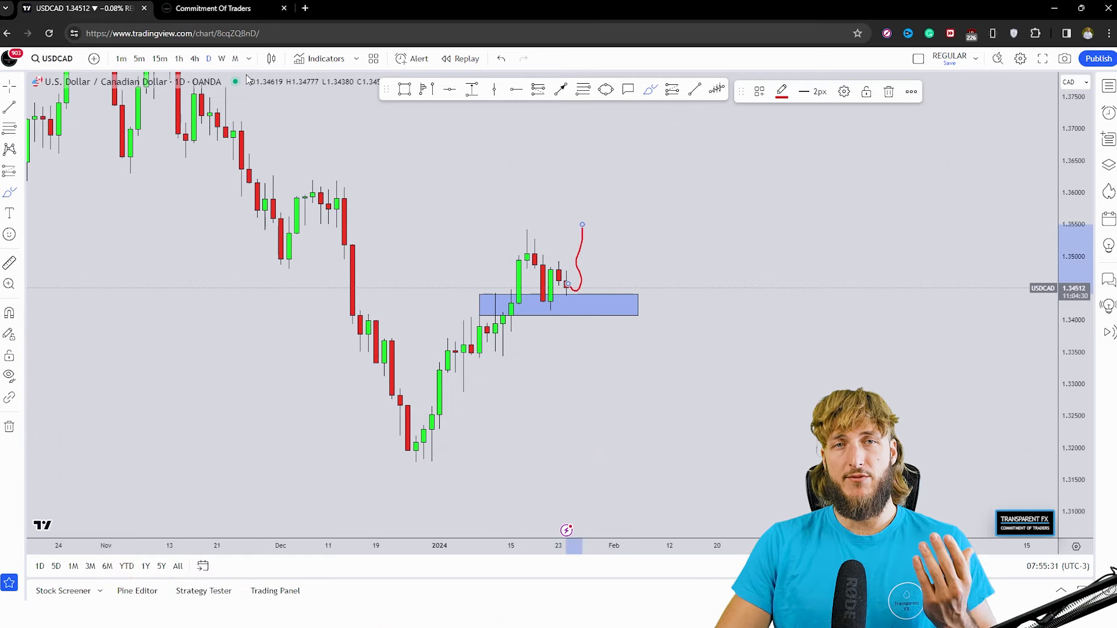
click(888, 92)
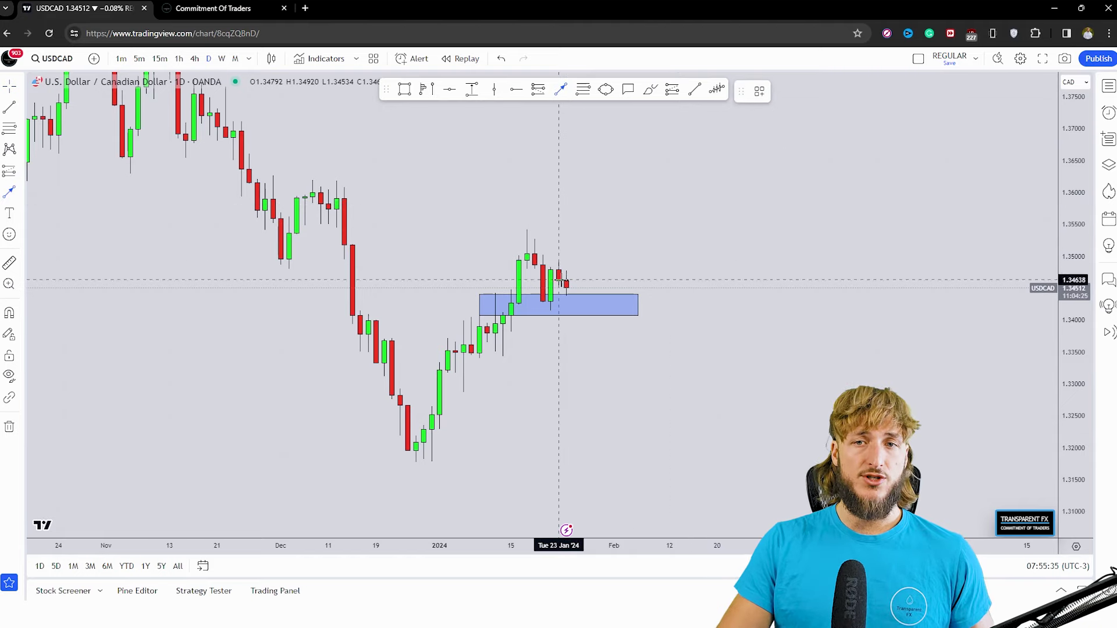
Step: Add arrows for the break down, retest up, and long drop below the zone, extending the zone further
click(574, 290)
click(582, 345)
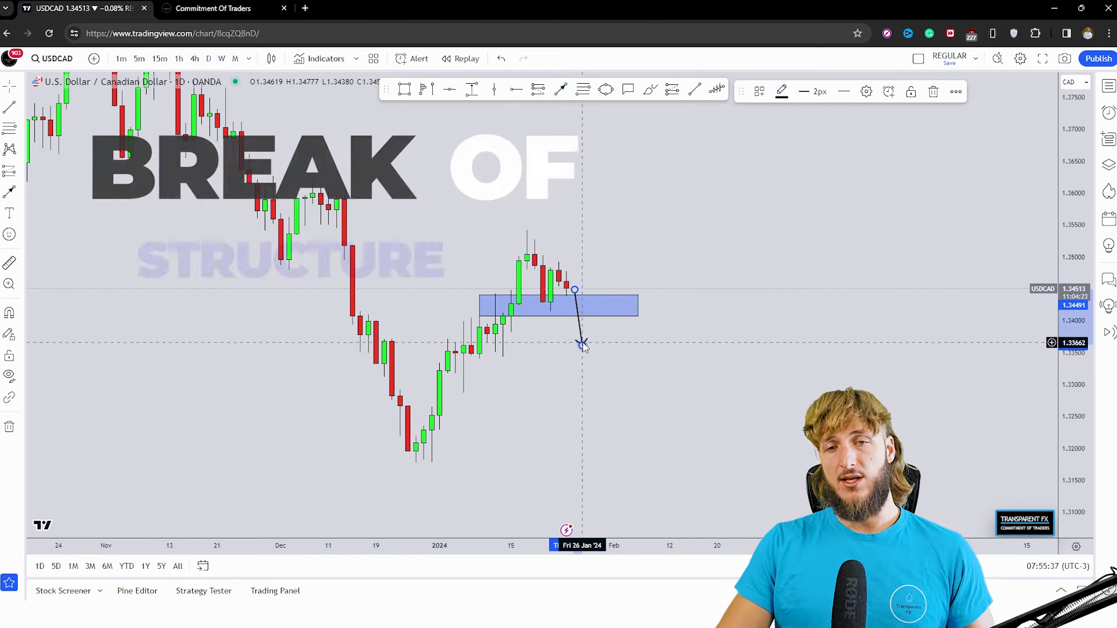
click(585, 354)
click(560, 89)
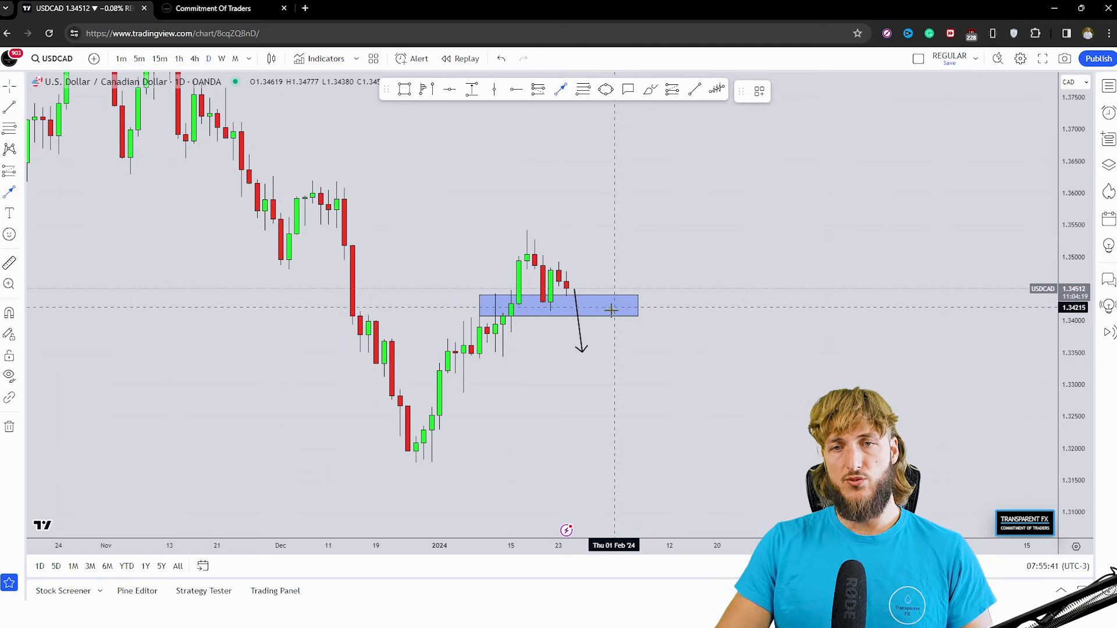
mouse_move(589, 351)
mouse_down()
mouse_move(605, 311)
mouse_move(702, 299)
mouse_up()
click(639, 300)
click(678, 255)
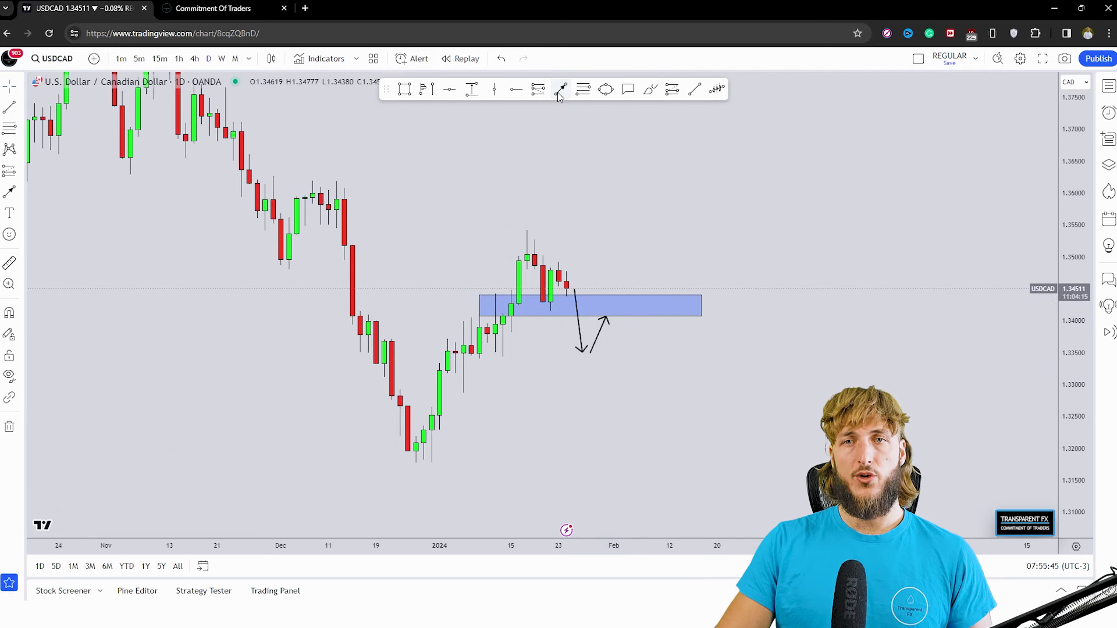
mouse_move(643, 318)
mouse_down()
mouse_move(673, 379)
mouse_move(661, 415)
mouse_up()
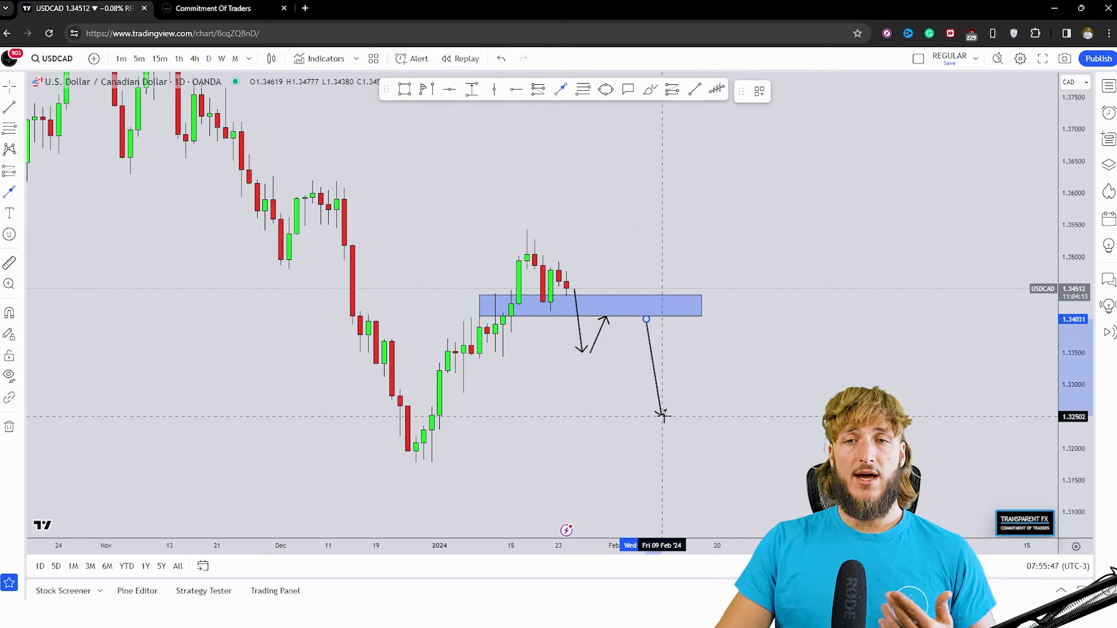
Step: Draw a yellow ellipse around the retest point on the zone, briefly checking the COT page
click(606, 89)
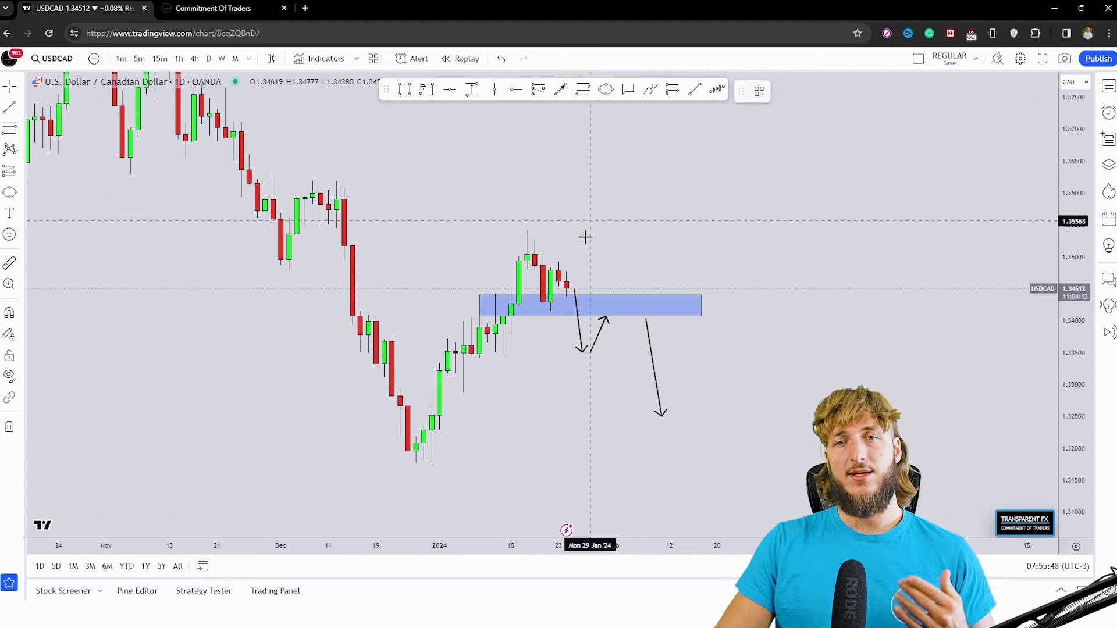
click(606, 320)
click(646, 289)
click(644, 321)
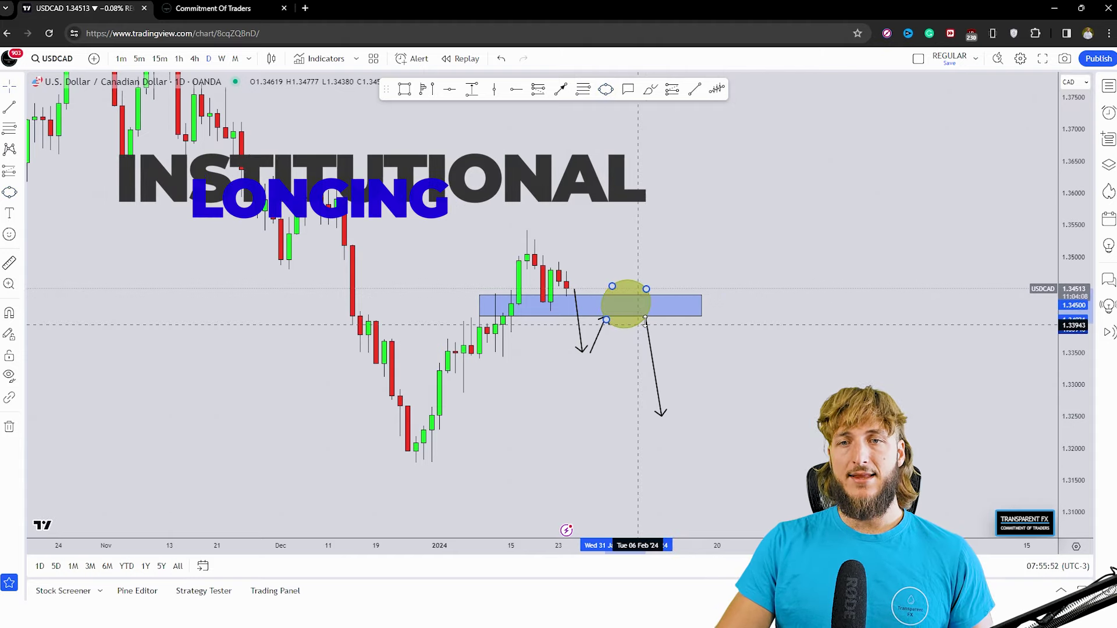
key(ctrl+Tab)
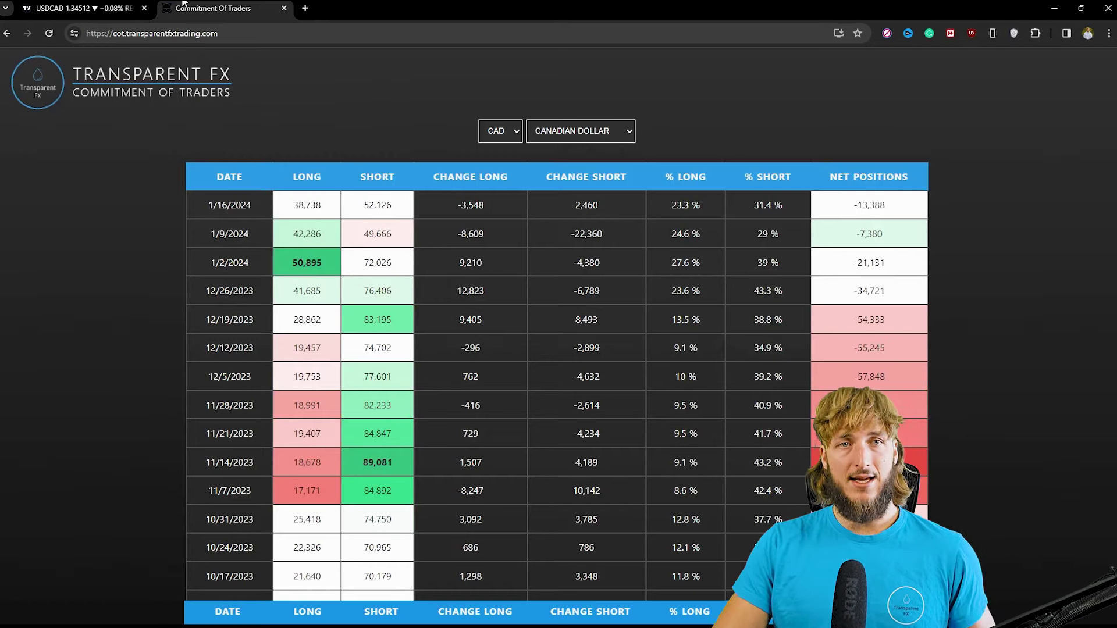
click(108, 7)
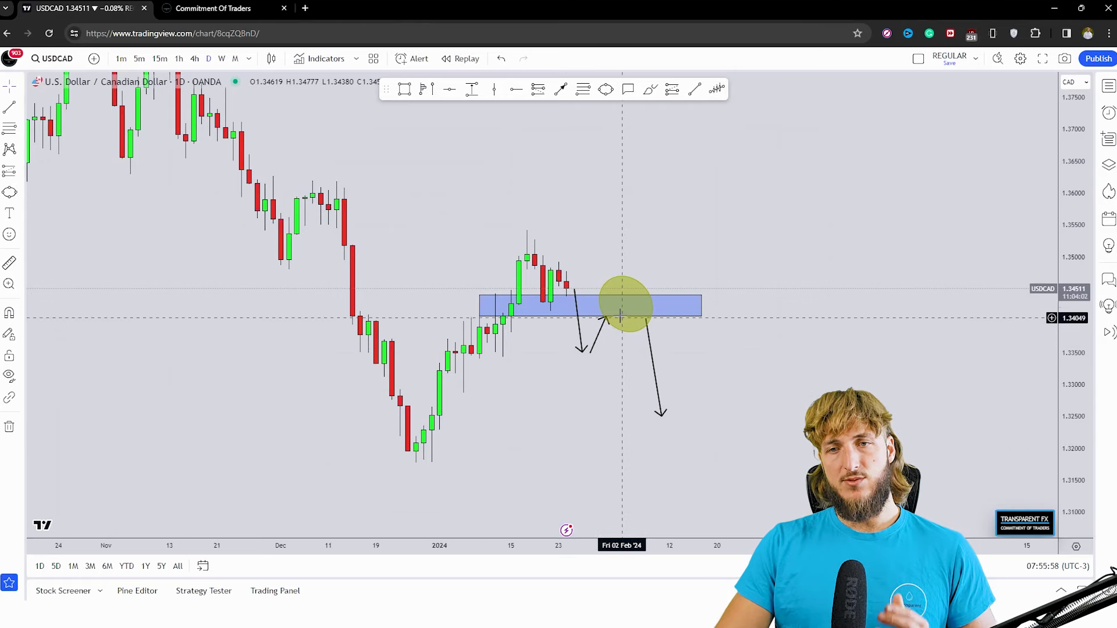
Step: Zoom and pan the daily chart to recentre the drawings, glancing at the CAD COT table
click(533, 512)
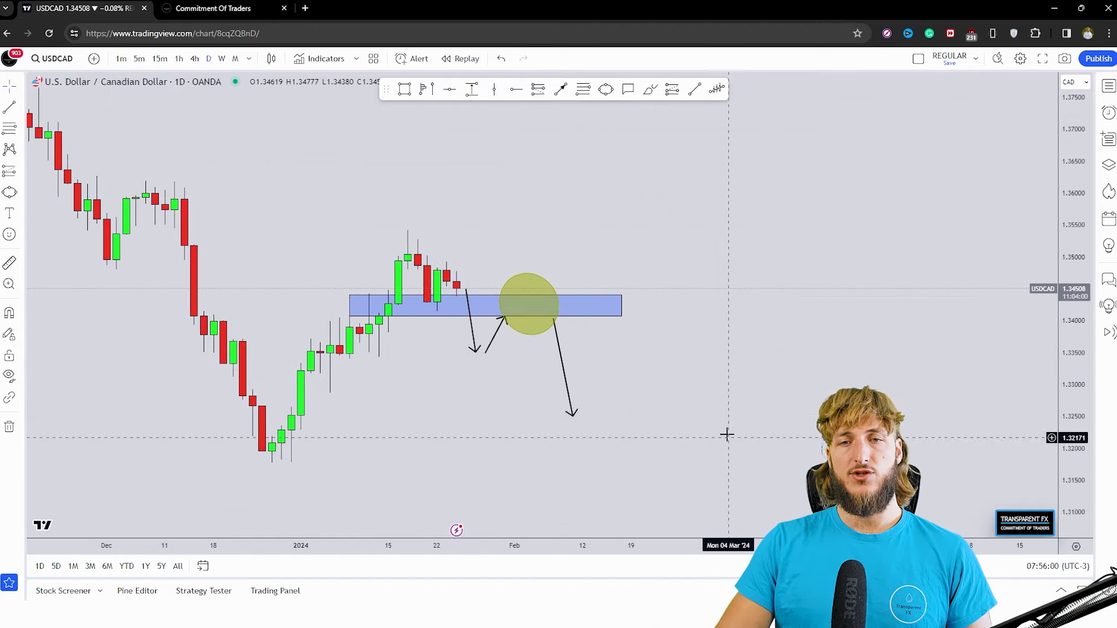
drag(726, 434, 778, 430)
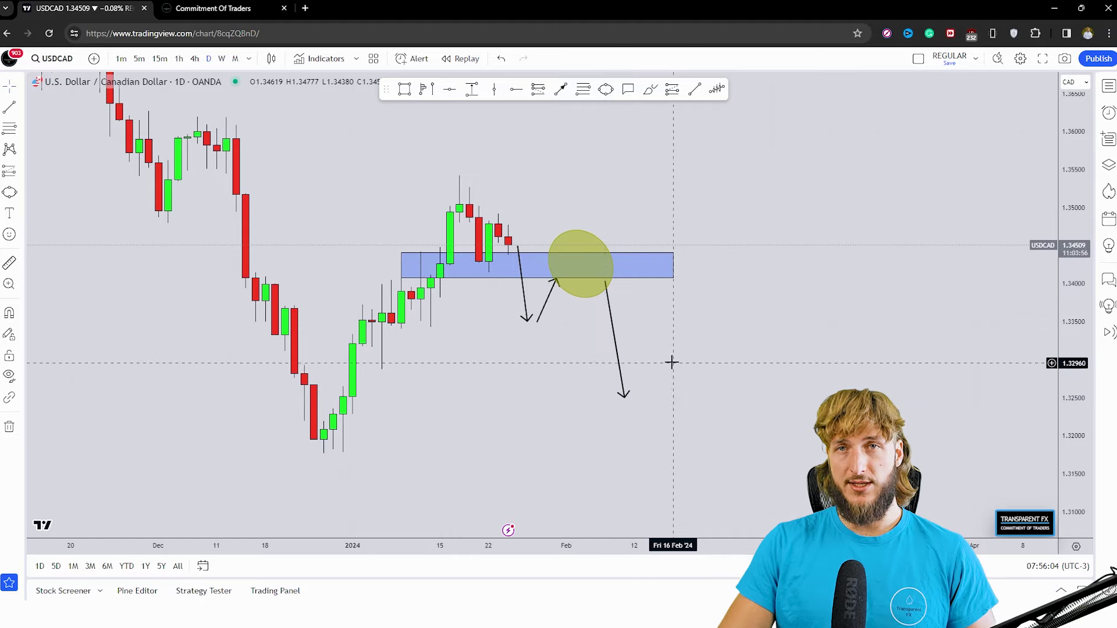
click(507, 511)
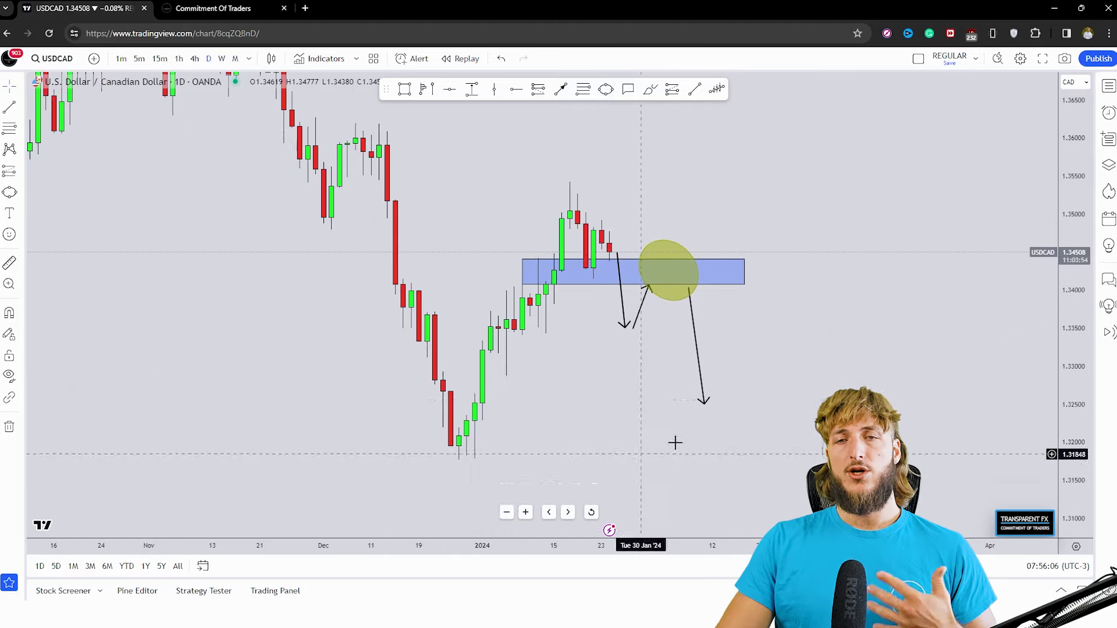
drag(947, 379, 780, 379)
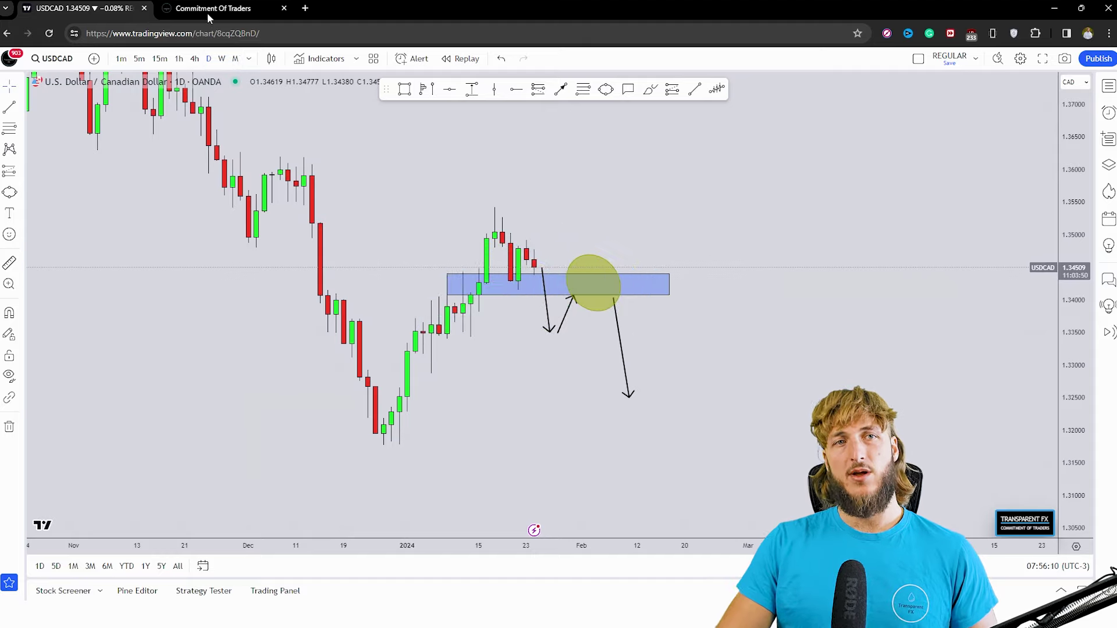
click(207, 10)
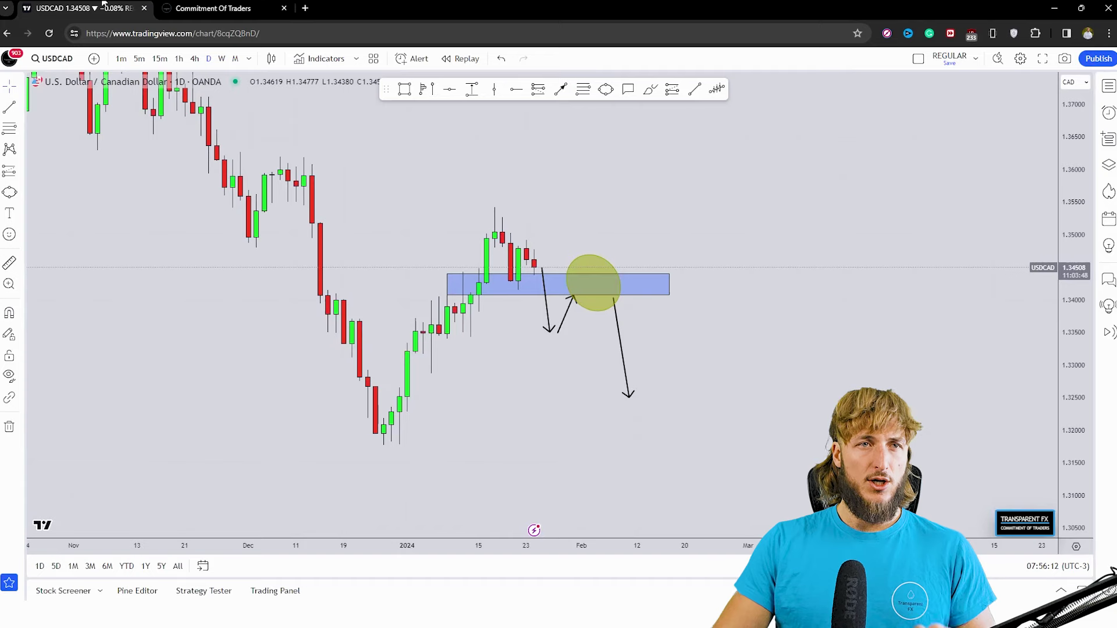
click(107, 7)
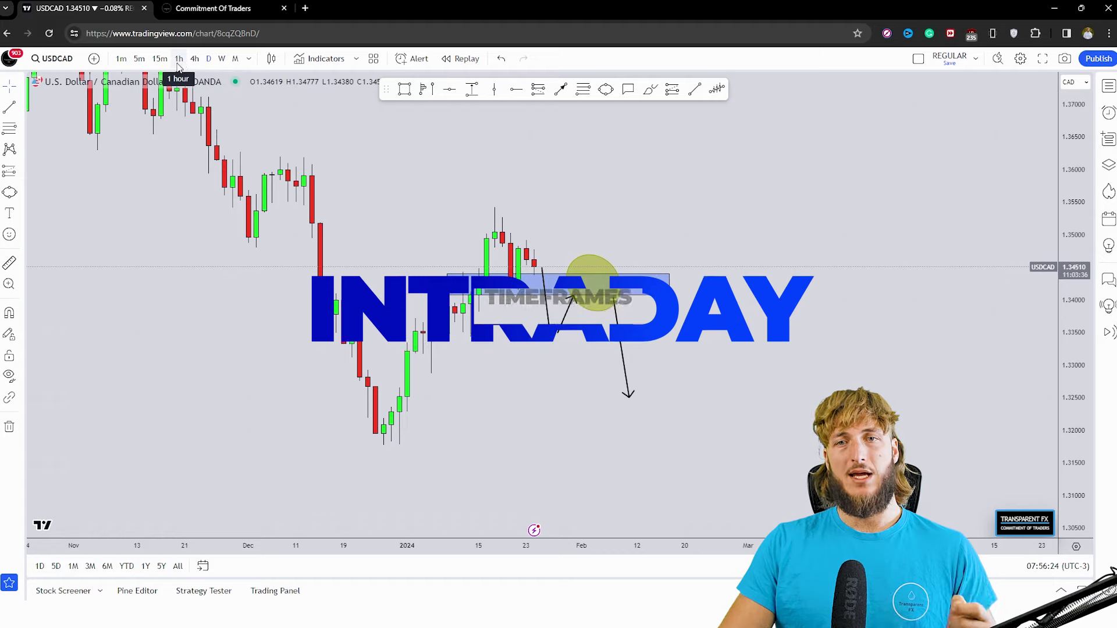
Step: Sketch red brush price paths through the retest, deleting the rough strokes
click(657, 93)
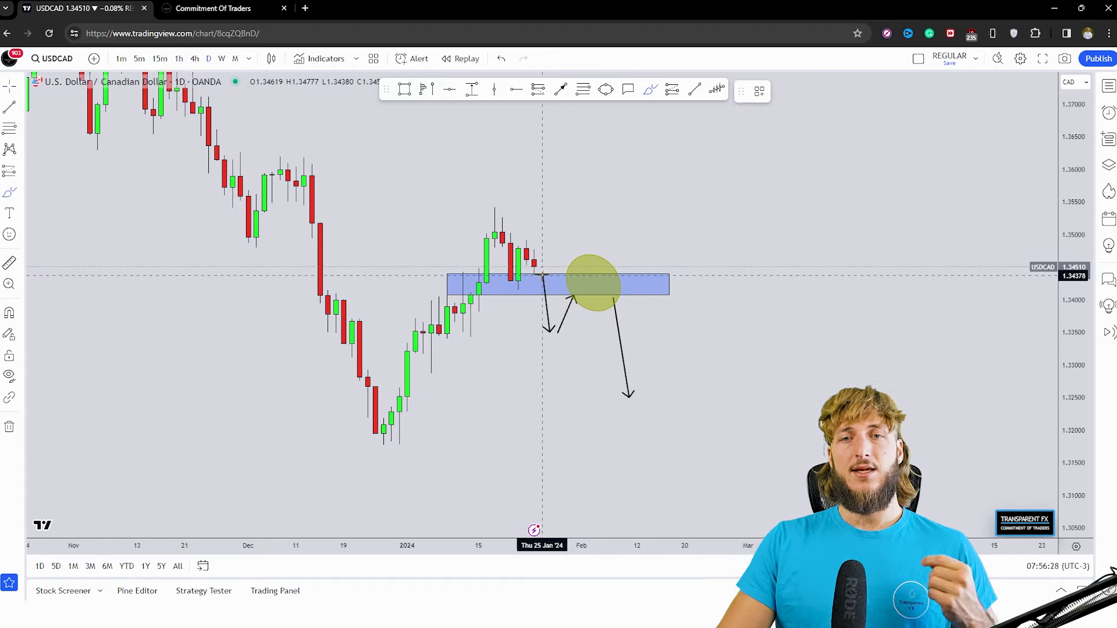
mouse_move(542, 267)
mouse_down()
mouse_move(550, 330)
mouse_move(606, 271)
mouse_up()
click(888, 93)
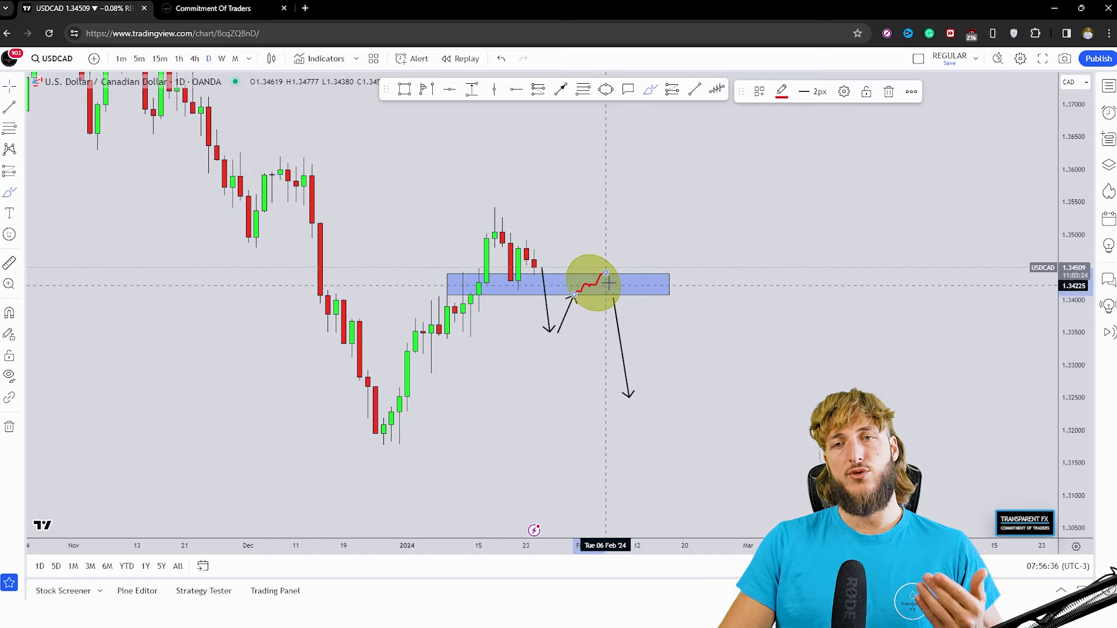
click(765, 160)
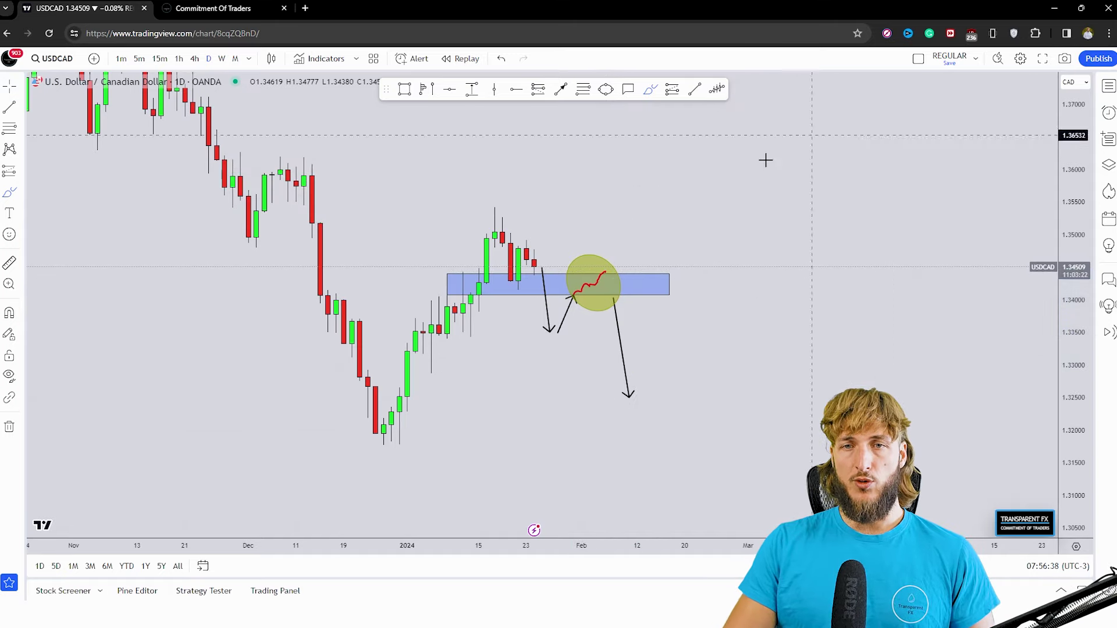
drag(526, 234, 565, 341)
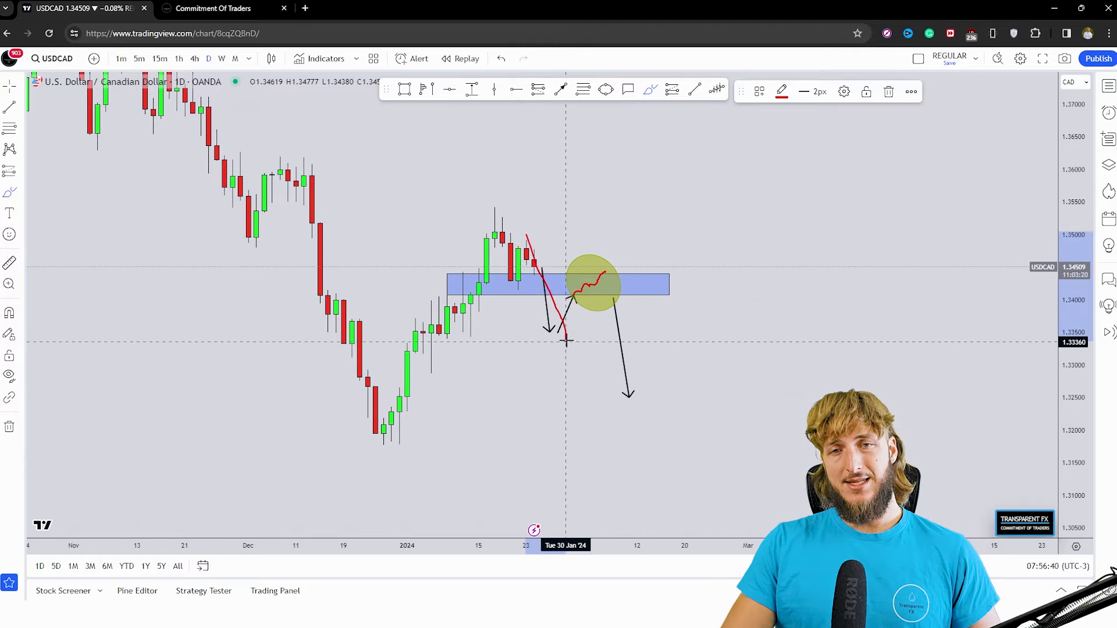
click(888, 91)
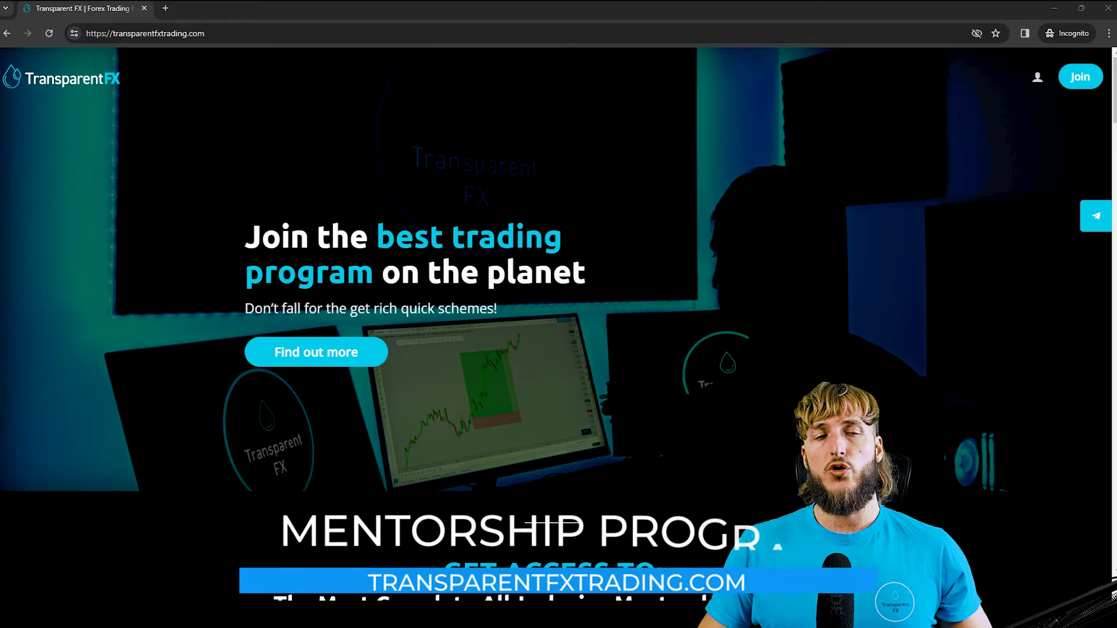
drag(204, 33, 144, 33)
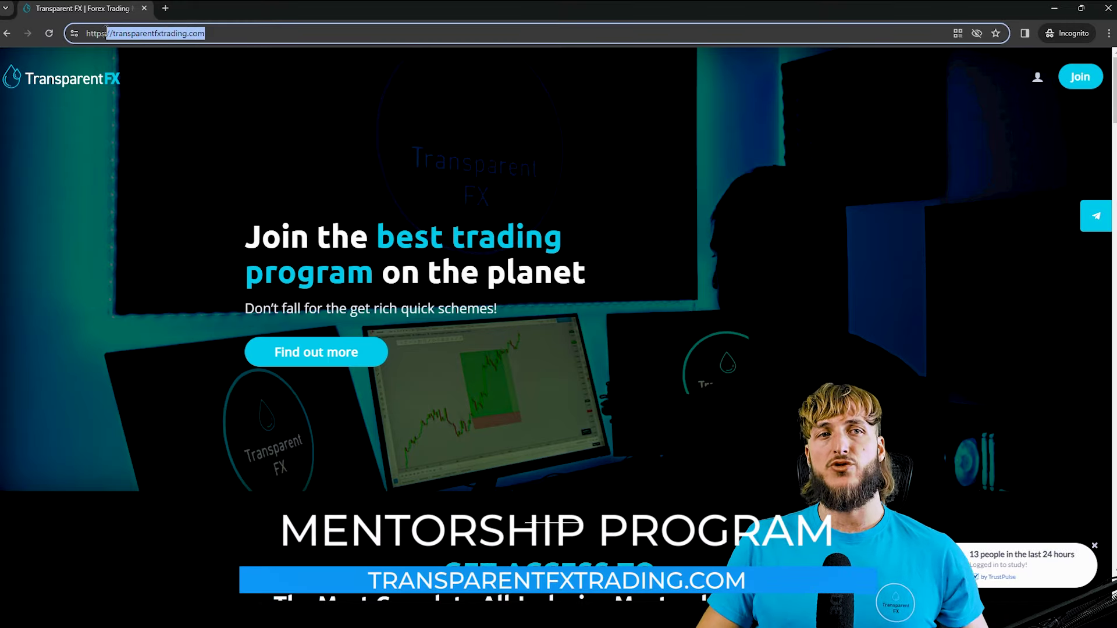
click(424, 123)
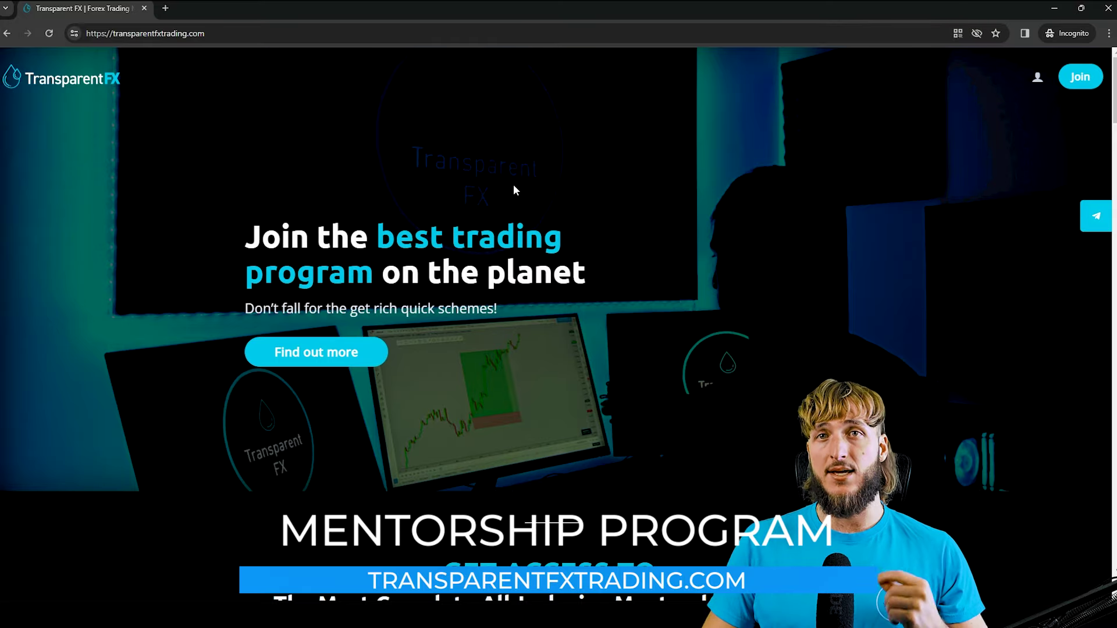
scroll(599, 277, down, 7)
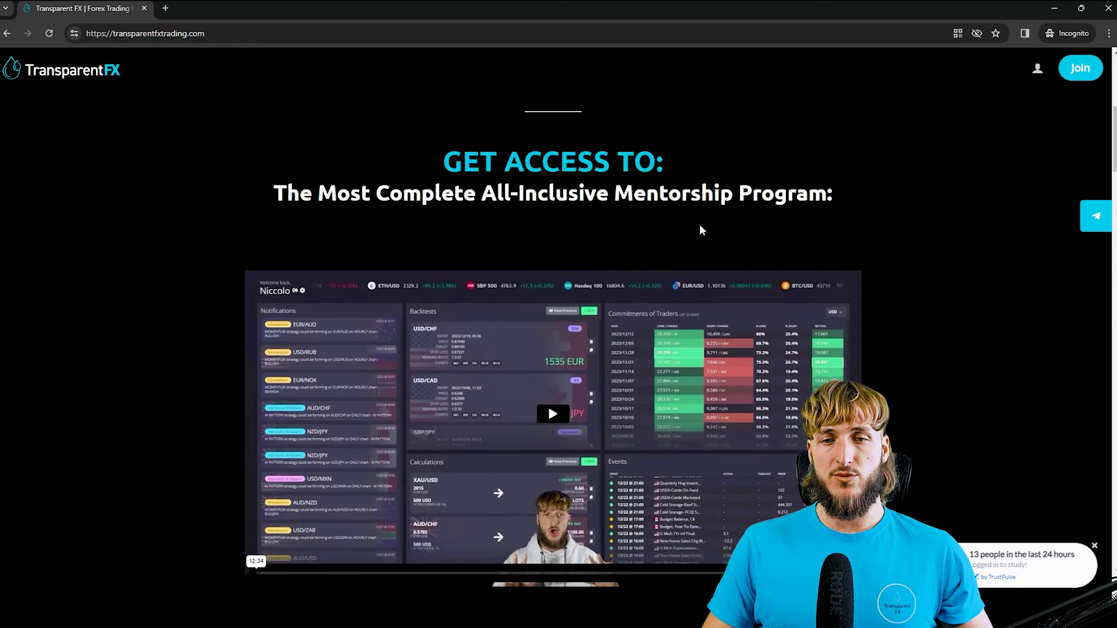
scroll(701, 227, down, 2)
scroll(691, 218, down, 2)
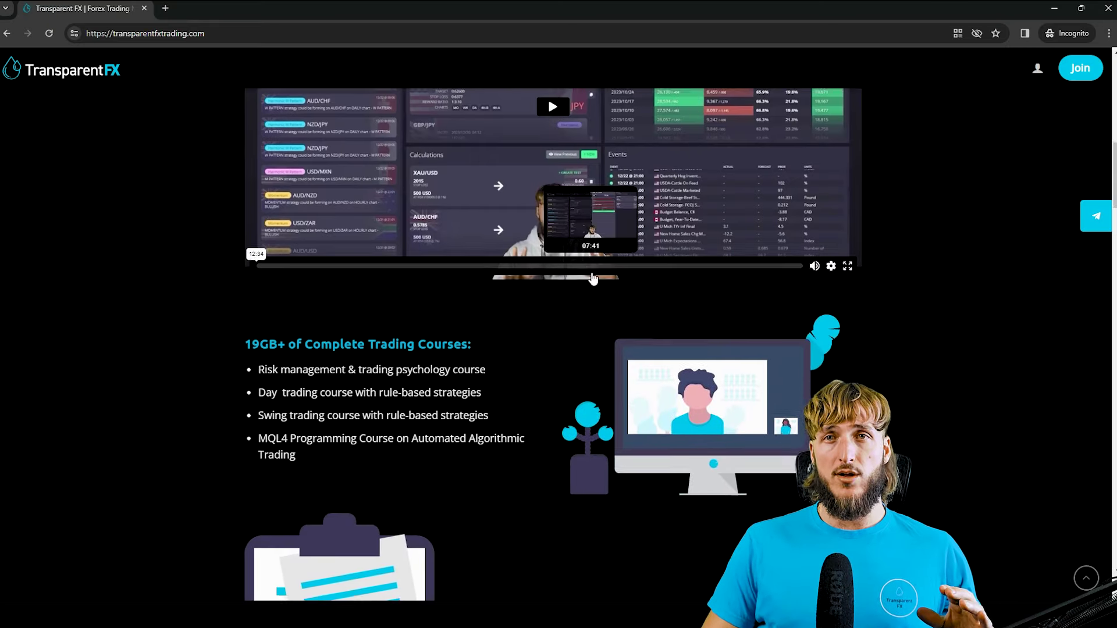
scroll(596, 249, down, 4)
scroll(596, 277, down, 1)
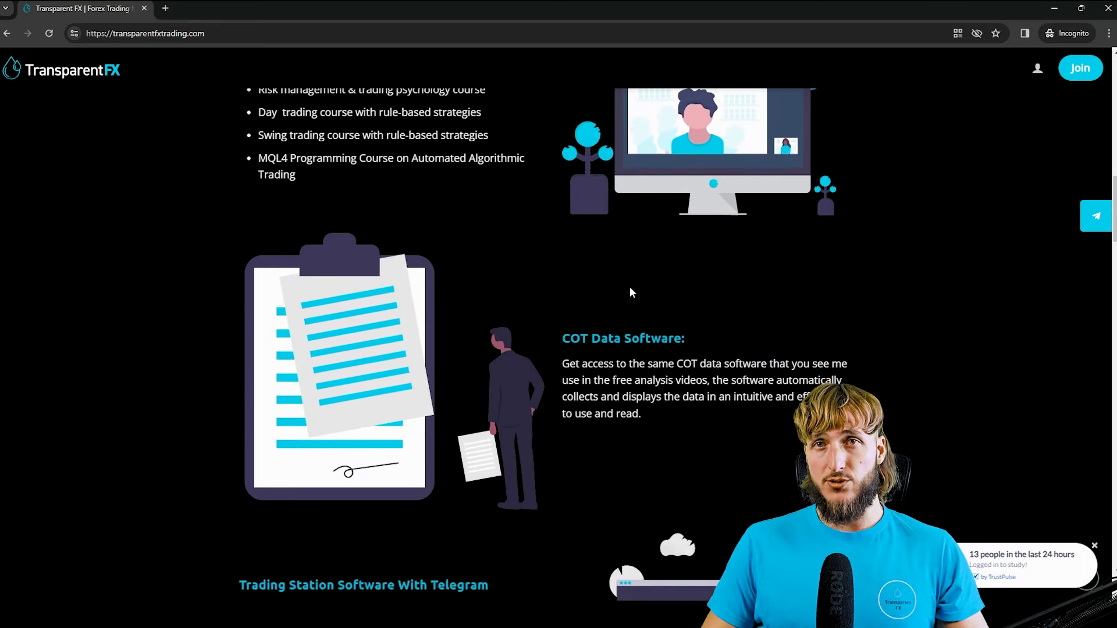
scroll(638, 286, down, 4)
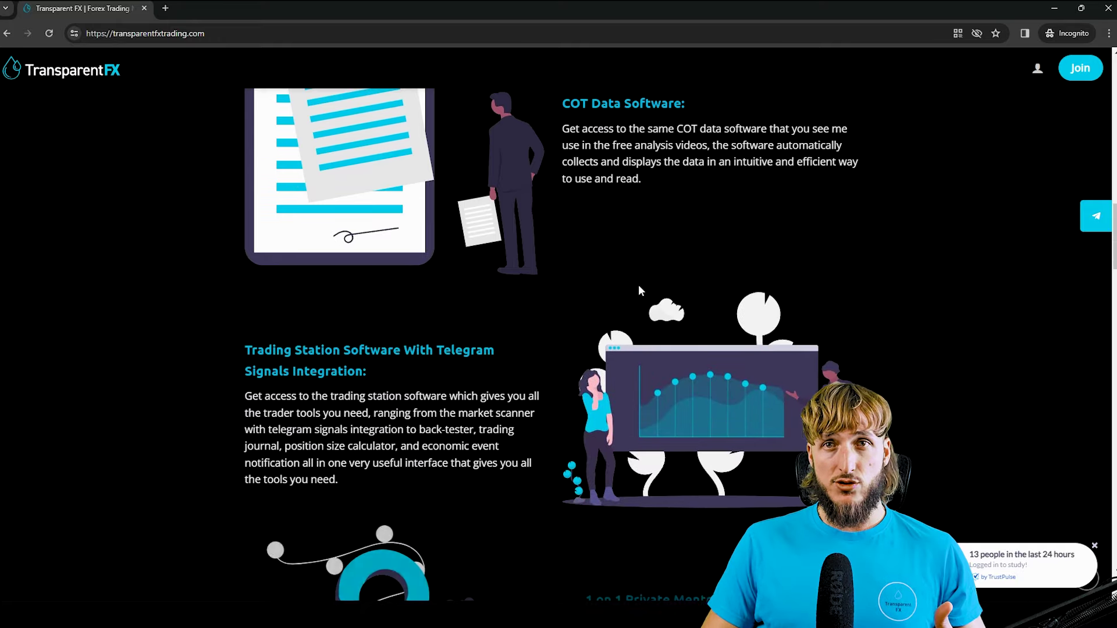
scroll(636, 284, down, 4)
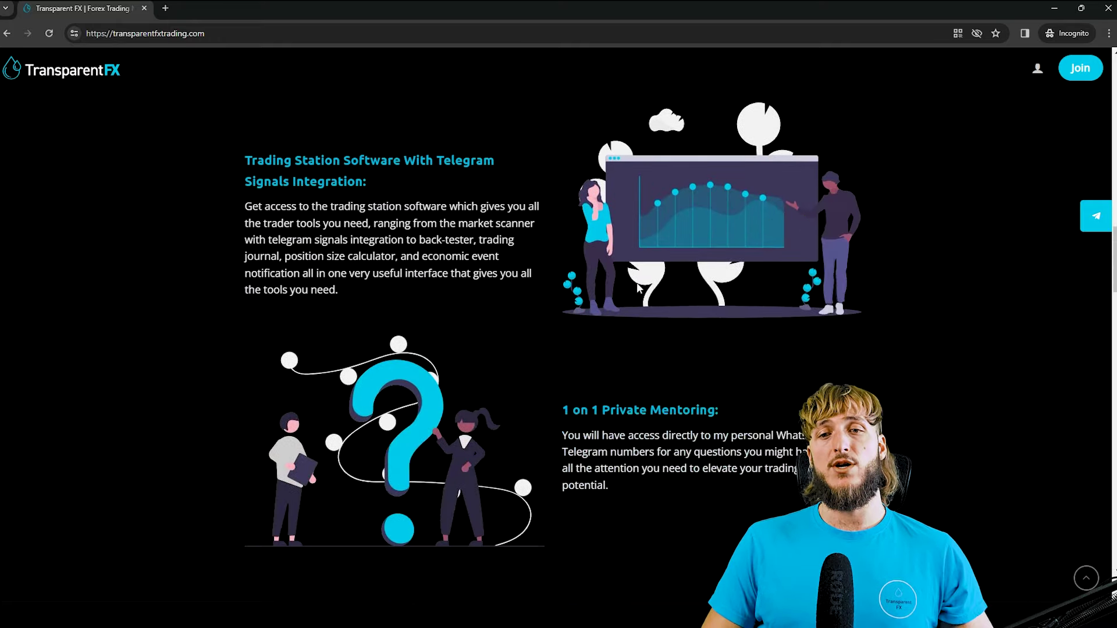
scroll(636, 285, down, 1)
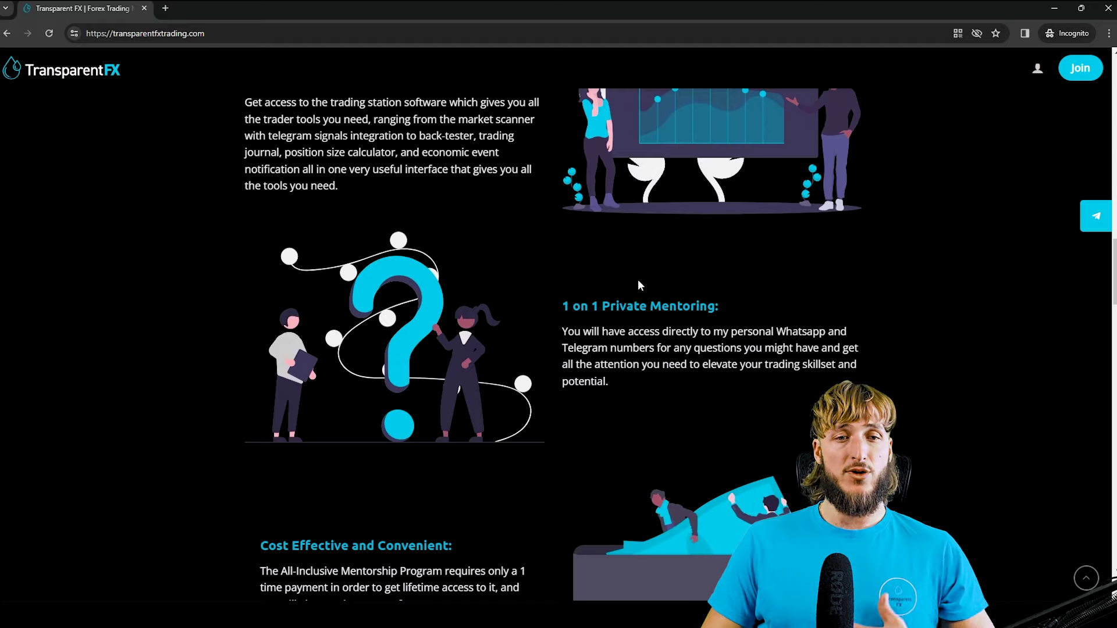
scroll(638, 280, down, 5)
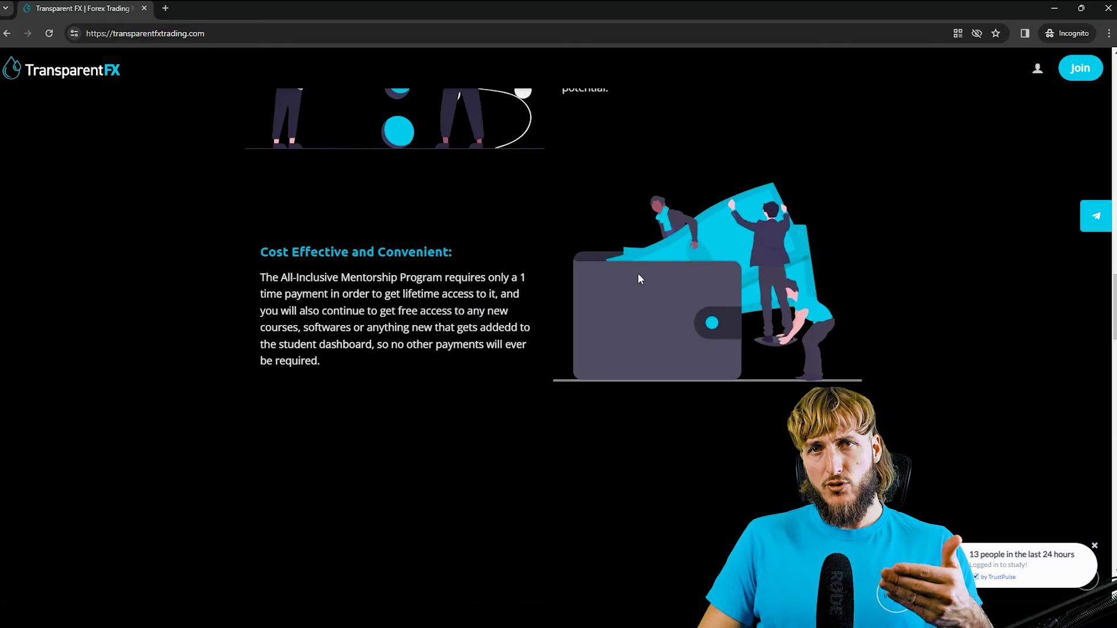
scroll(638, 278, down, 10)
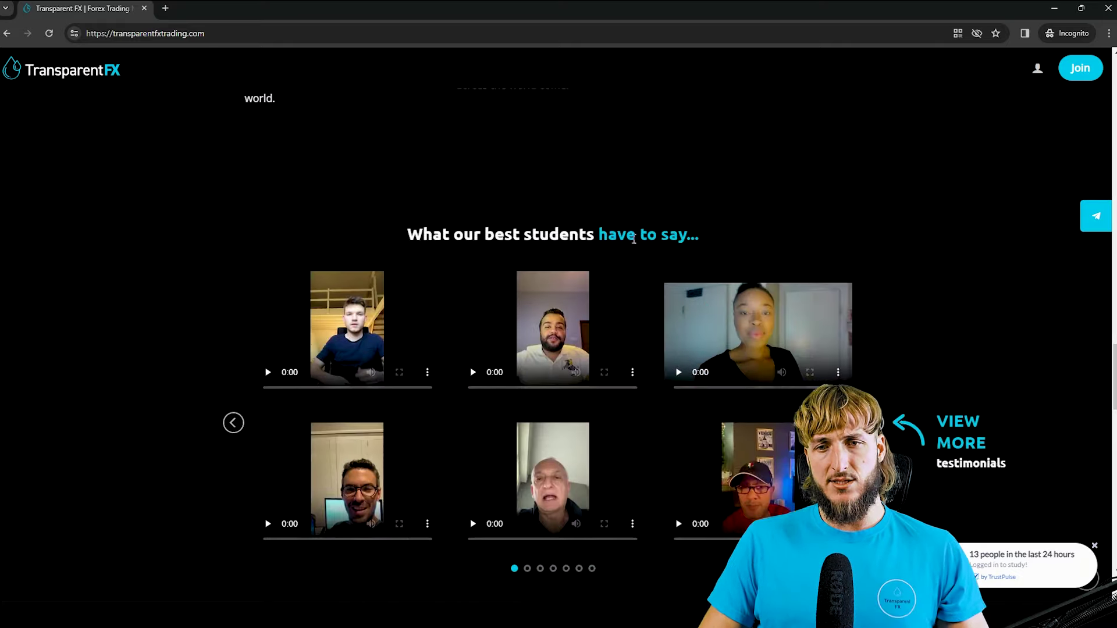
scroll(652, 287, up, 20)
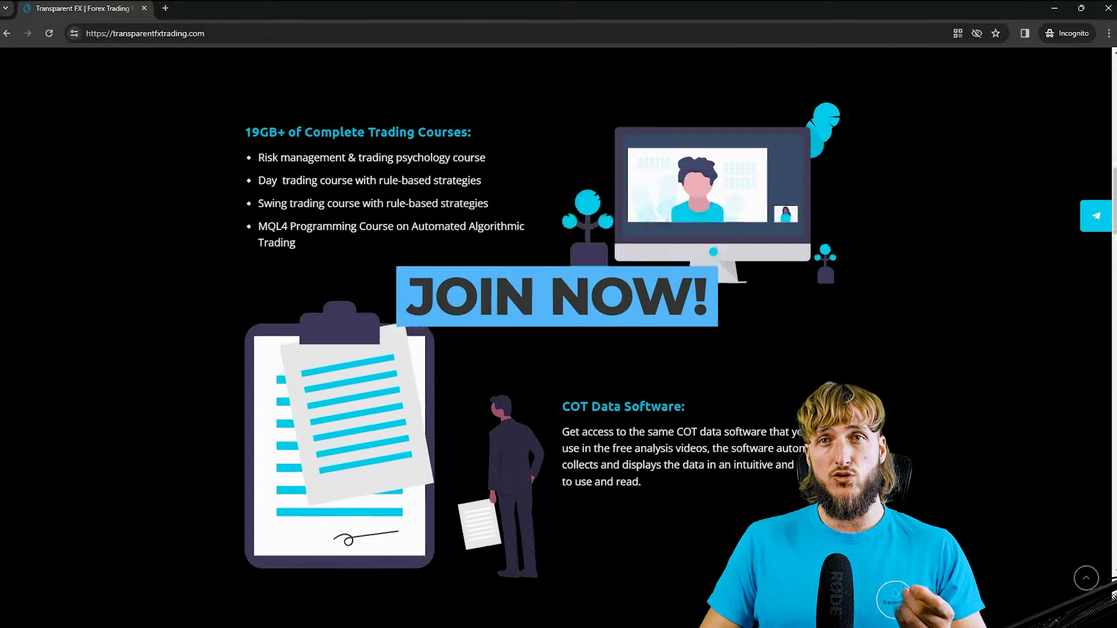
scroll(558, 326, up, 20)
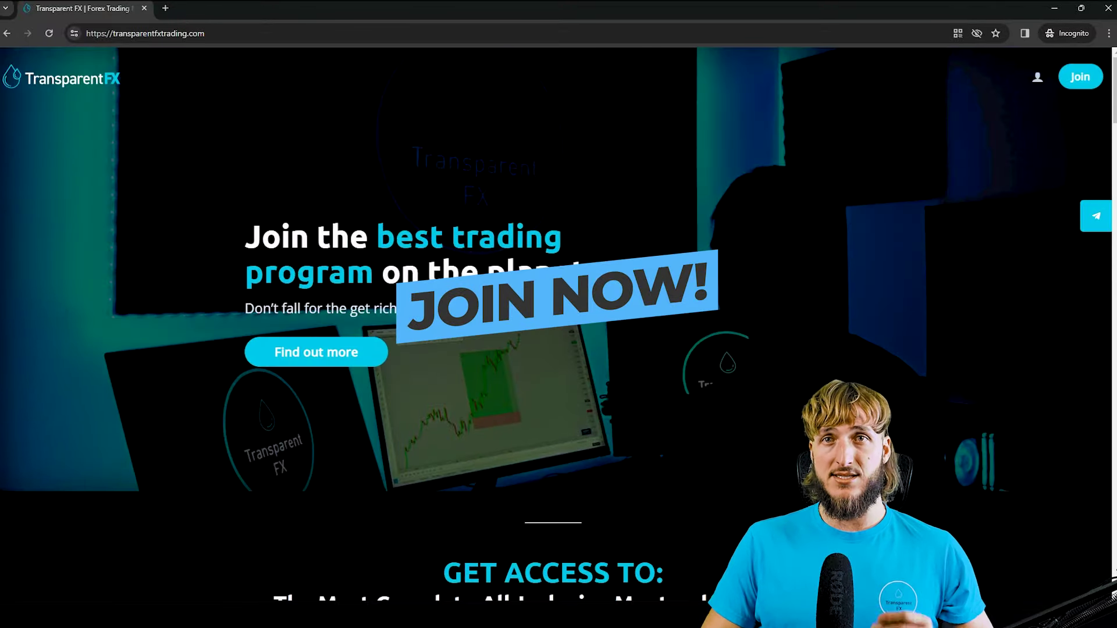